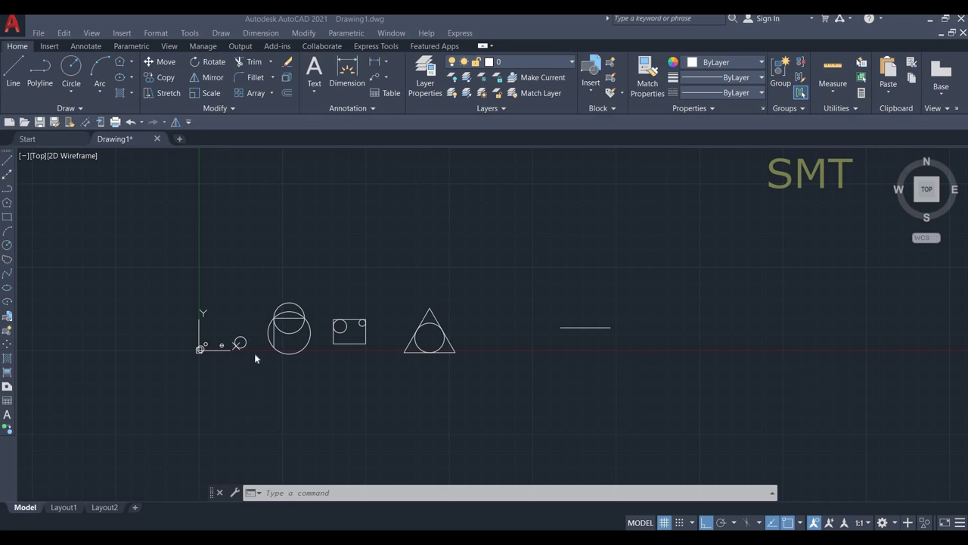
Window-select and erase the example shapes, keeping only the horizontal line, and start CIRCLE
{"action": "scroll", "coordinate": [254, 353], "scroll_direction": "up", "scroll_amount": 3}
{"action": "scroll", "coordinate": [257, 352], "scroll_direction": "up", "scroll_amount": 3}
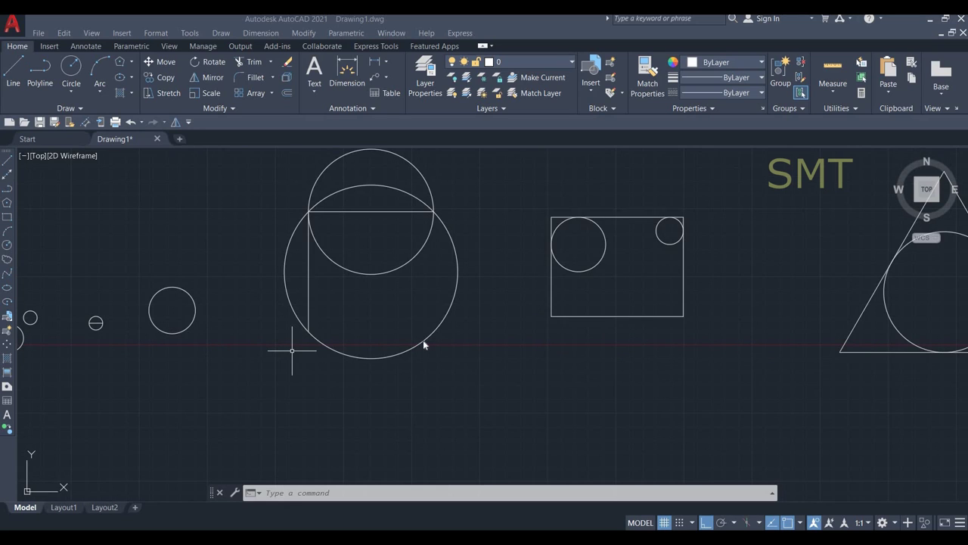
{"action": "scroll", "coordinate": [426, 345], "scroll_direction": "down", "scroll_amount": 2}
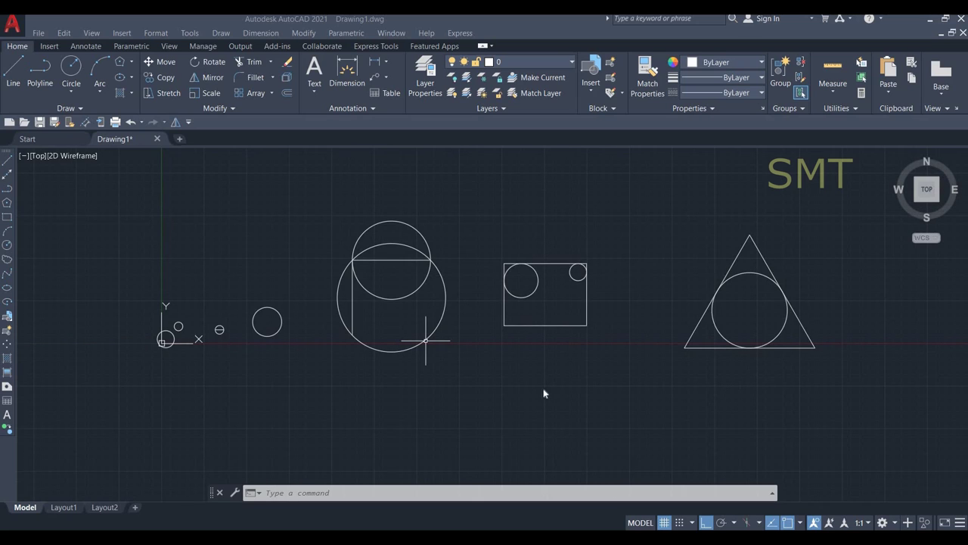
{"action": "scroll", "coordinate": [514, 367], "scroll_direction": "down", "scroll_amount": 2}
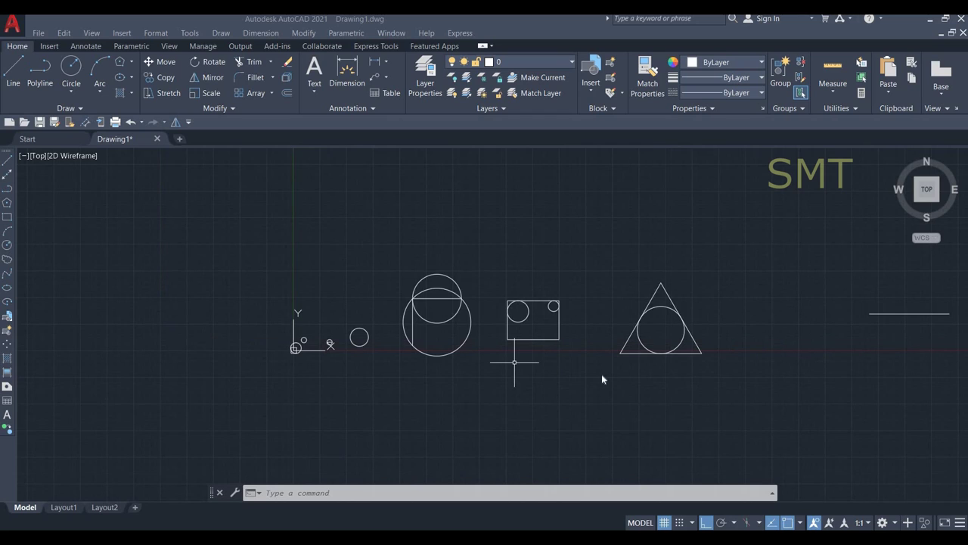
{"action": "scroll", "coordinate": [601, 374], "scroll_direction": "down", "scroll_amount": 2}
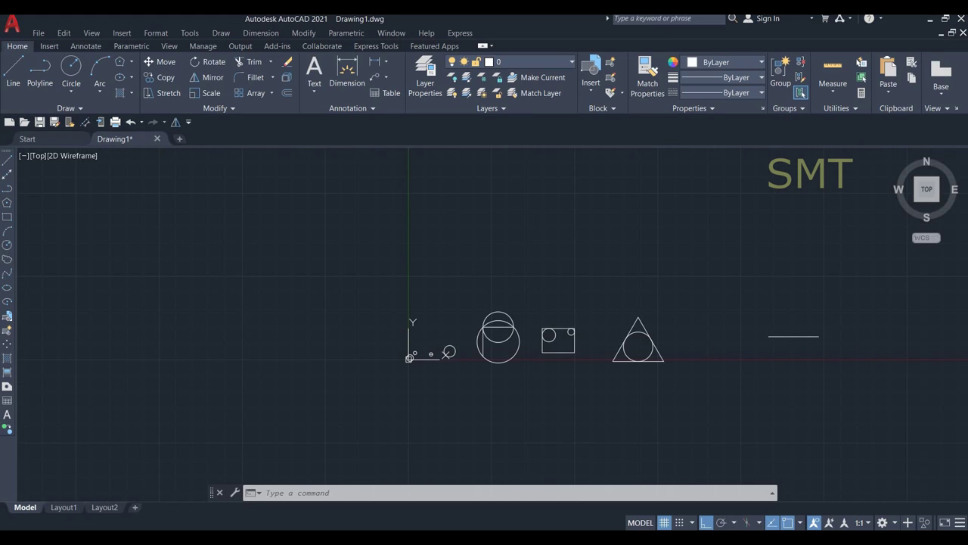
{"action": "middle_click_drag", "start_coordinate": [578, 374], "coordinate": [493, 376]}
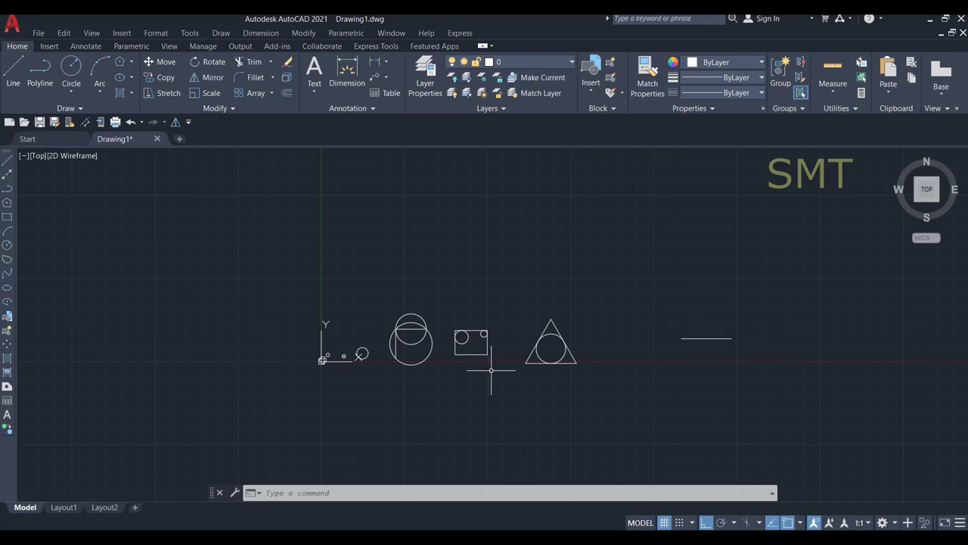
{"action": "left_click", "coordinate": [258, 278]}
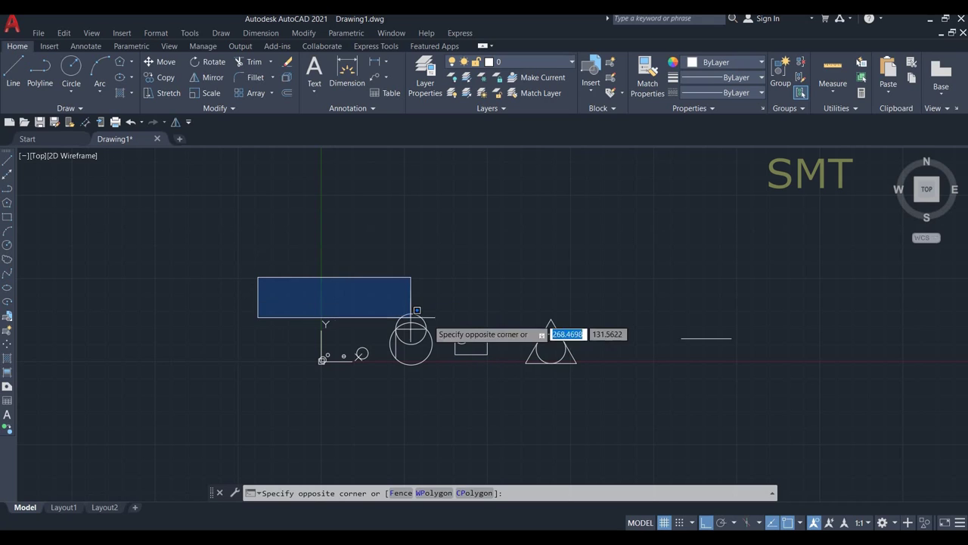
{"action": "left_click", "coordinate": [626, 398]}
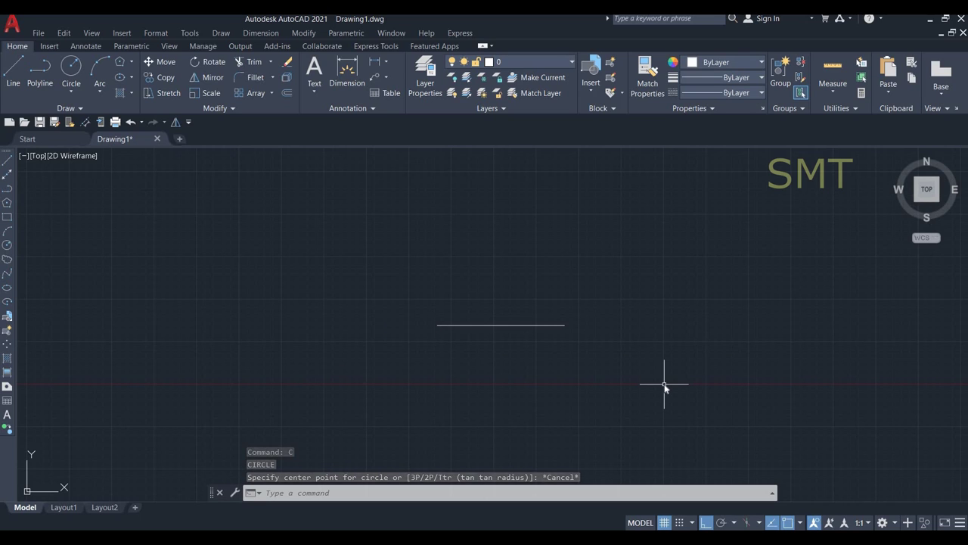
{"action": "type", "text": "c"}
{"action": "key", "text": "Return"}
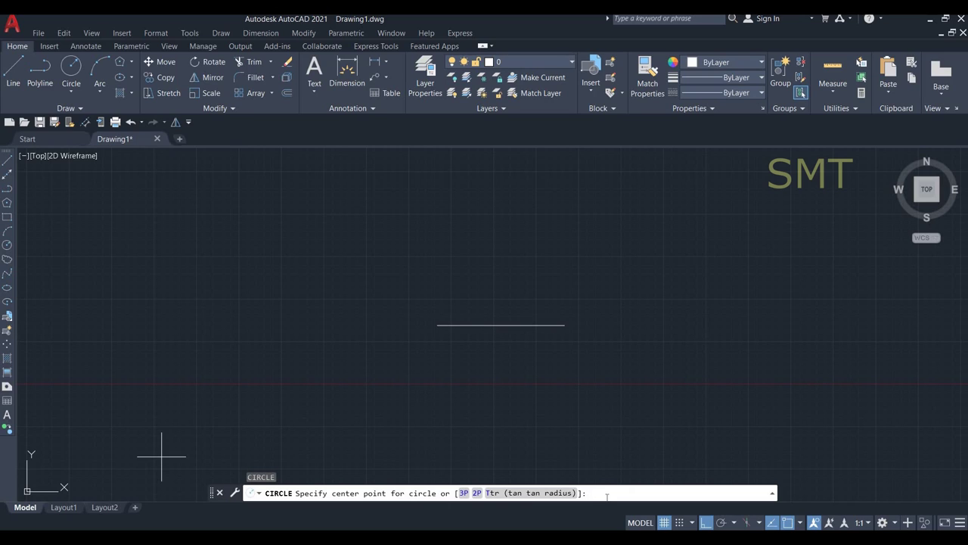
Draw a circle centred at 10,10 with radius 25, then pan to frame it
{"action": "type", "text": "10,"}
{"action": "type", "text": "10"}
{"action": "key", "text": "Return"}
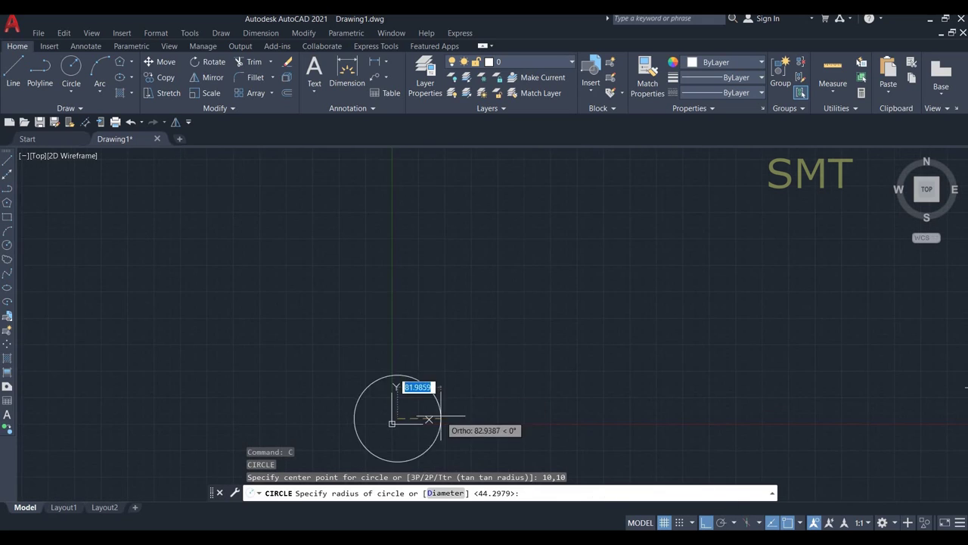
{"action": "scroll", "coordinate": [408, 401], "scroll_direction": "up", "scroll_amount": 10}
{"action": "scroll", "coordinate": [248, 351], "scroll_direction": "up", "scroll_amount": 3}
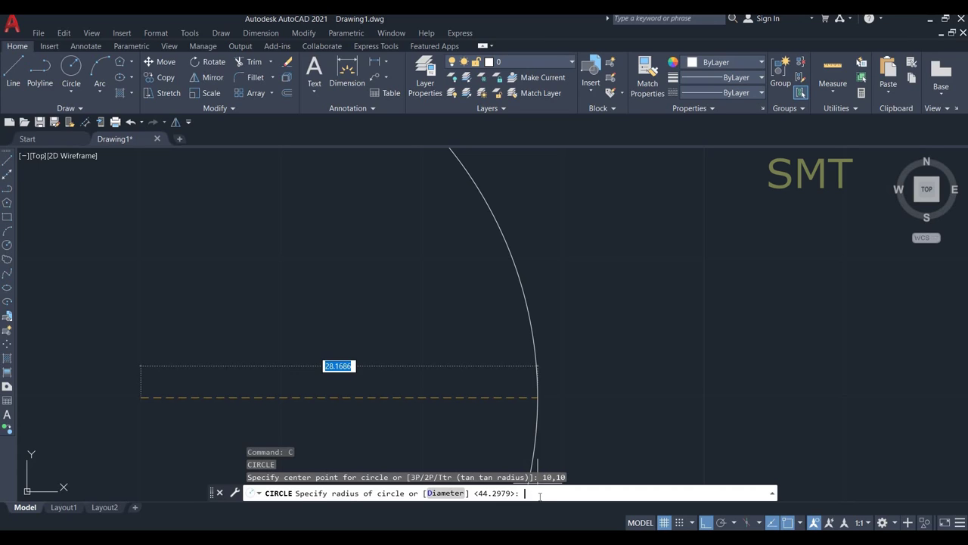
{"action": "type", "text": "25"}
{"action": "key", "text": "Return"}
{"action": "scroll", "coordinate": [376, 371], "scroll_direction": "down", "scroll_amount": 4}
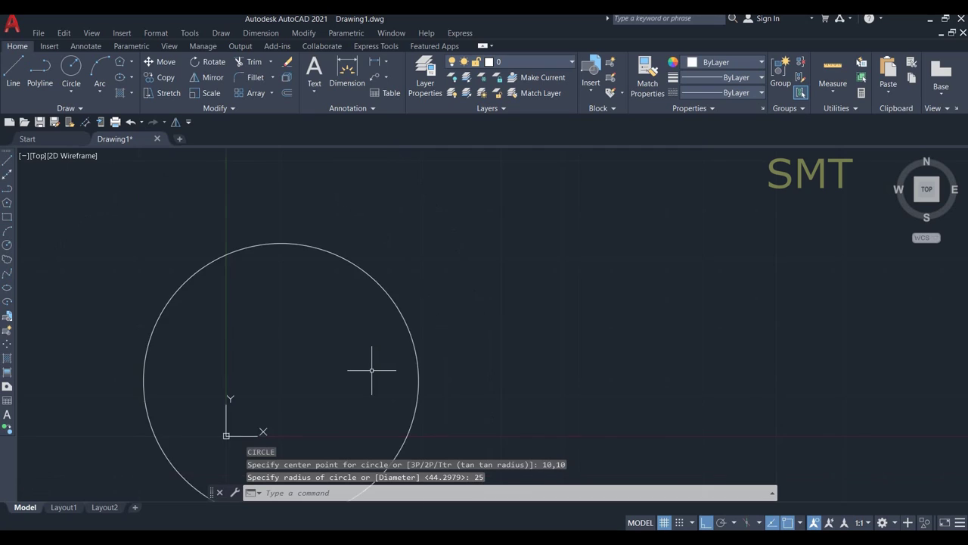
{"action": "scroll", "coordinate": [376, 371], "scroll_direction": "down", "scroll_amount": 2}
{"action": "mouse_move", "coordinate": [441, 376]}
{"action": "middle_mouse_down"}
{"action": "mouse_move", "coordinate": [401, 341]}
{"action": "mouse_move", "coordinate": [361, 326]}
{"action": "middle_mouse_up"}
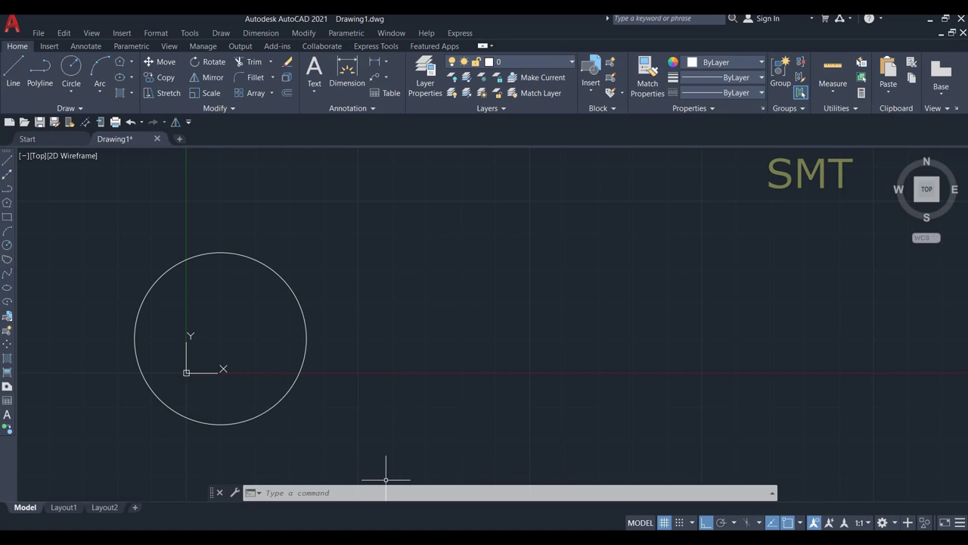
Start a new circle with its centre snapped to the horizontal line's midpoint
{"action": "type", "text": "c"}
{"action": "key", "text": "Return"}
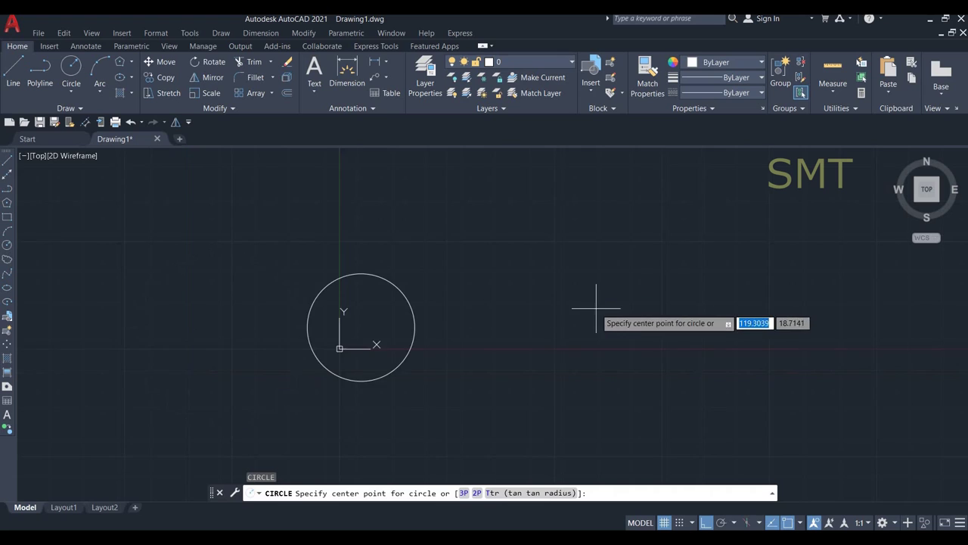
{"action": "scroll", "coordinate": [583, 309], "scroll_direction": "down", "scroll_amount": 3}
{"action": "middle_click_drag", "start_coordinate": [504, 320], "coordinate": [443, 280]}
{"action": "scroll", "coordinate": [444, 281], "scroll_direction": "down", "scroll_amount": 5}
{"action": "middle_click_drag", "start_coordinate": [583, 302], "coordinate": [331, 374]}
{"action": "scroll", "coordinate": [663, 385], "scroll_direction": "up", "scroll_amount": 4}
{"action": "scroll", "coordinate": [577, 310], "scroll_direction": "up", "scroll_amount": 1}
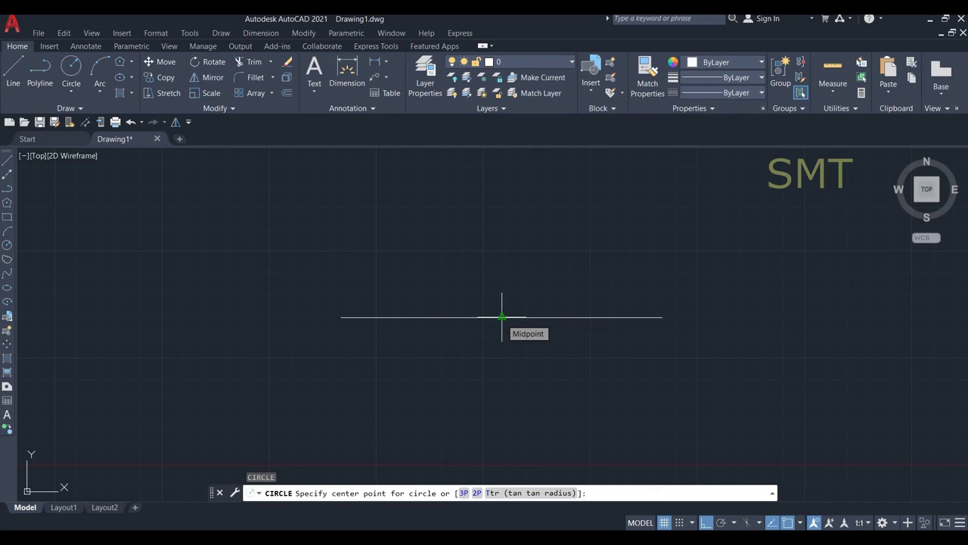
{"action": "left_click", "coordinate": [501, 317]}
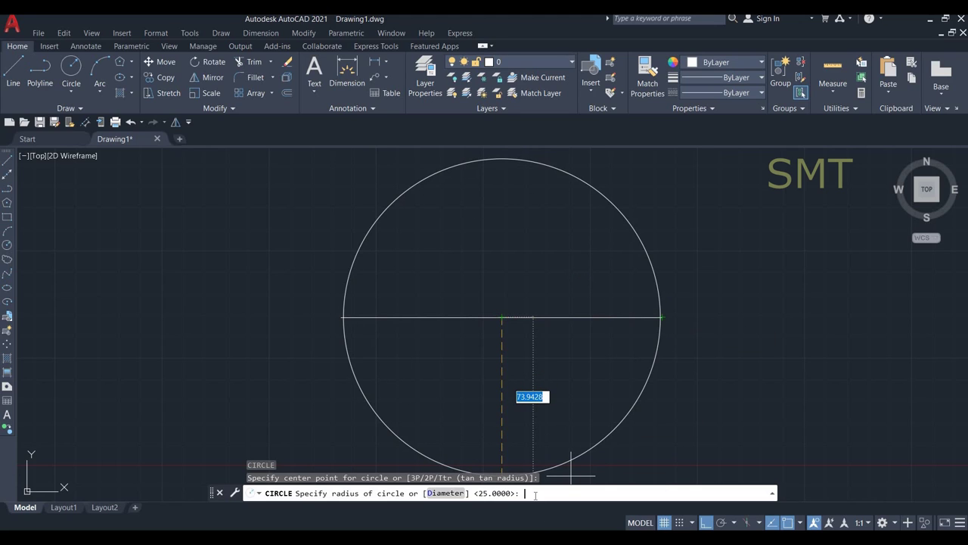
Size the circle by diameter, giving it a diameter of 150
{"action": "type", "text": "d"}
{"action": "key", "text": "Return"}
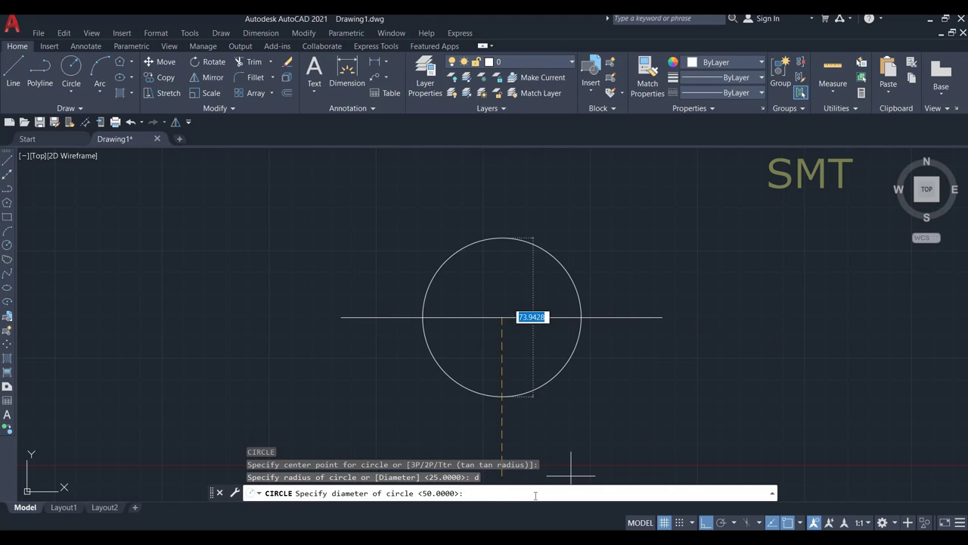
{"action": "type", "text": "1"}
{"action": "type", "text": "50"}
{"action": "key", "text": "Return"}
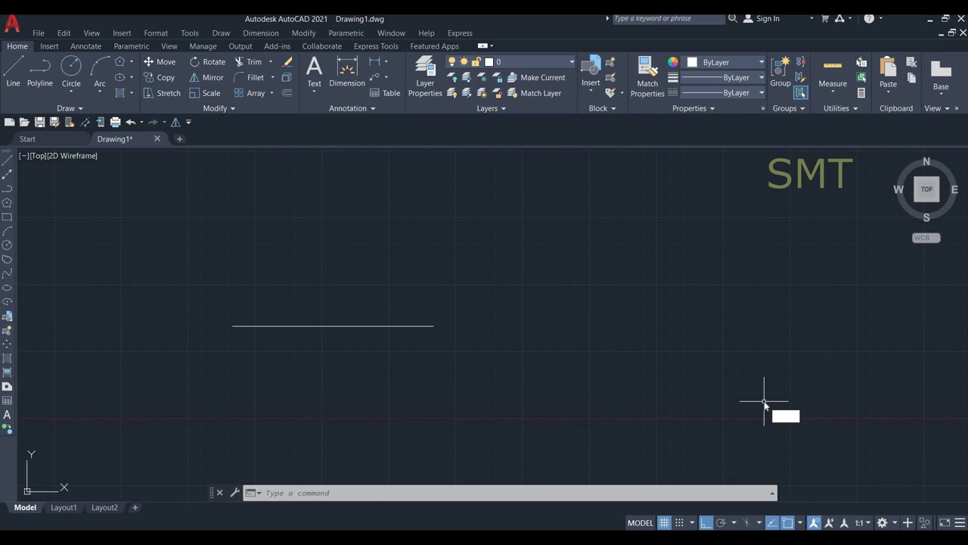
Start the CIRCLE command, then cancel it
{"action": "type", "text": "c"}
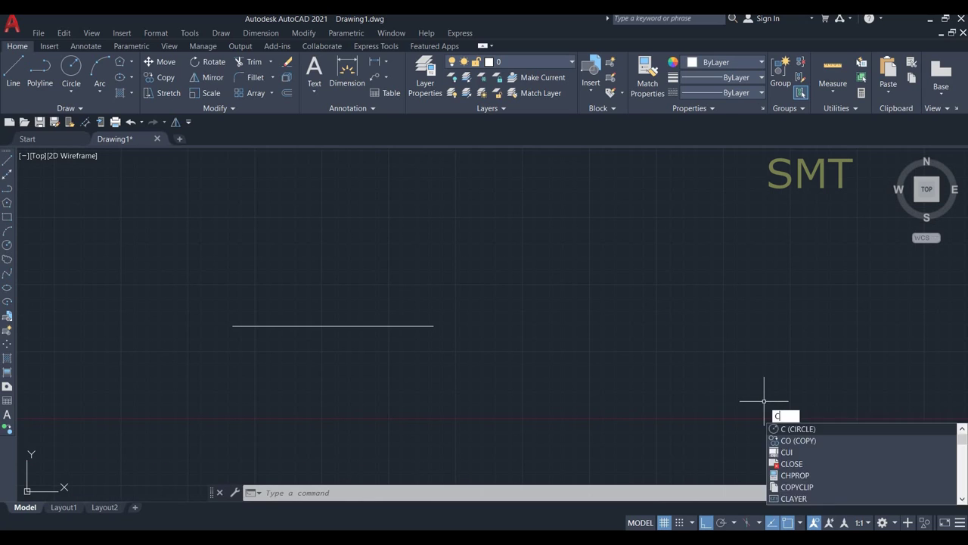
{"action": "key", "text": "Escape"}
{"action": "type", "text": "c"}
{"action": "key", "text": "Return"}
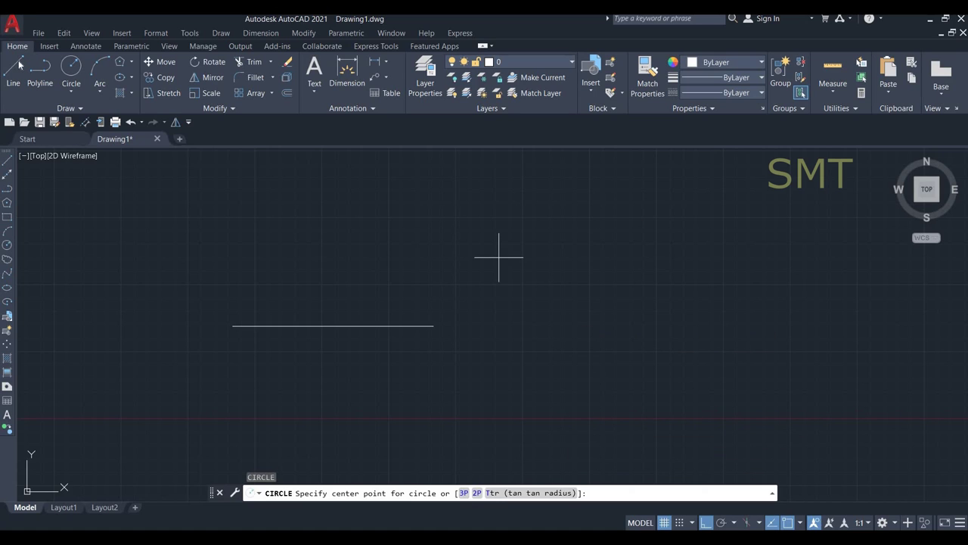
{"action": "key", "text": "Escape"}
Draw a vertical line straight up from the horizontal line's left end, forming an L
{"action": "type", "text": "l"}
{"action": "key", "text": "Return"}
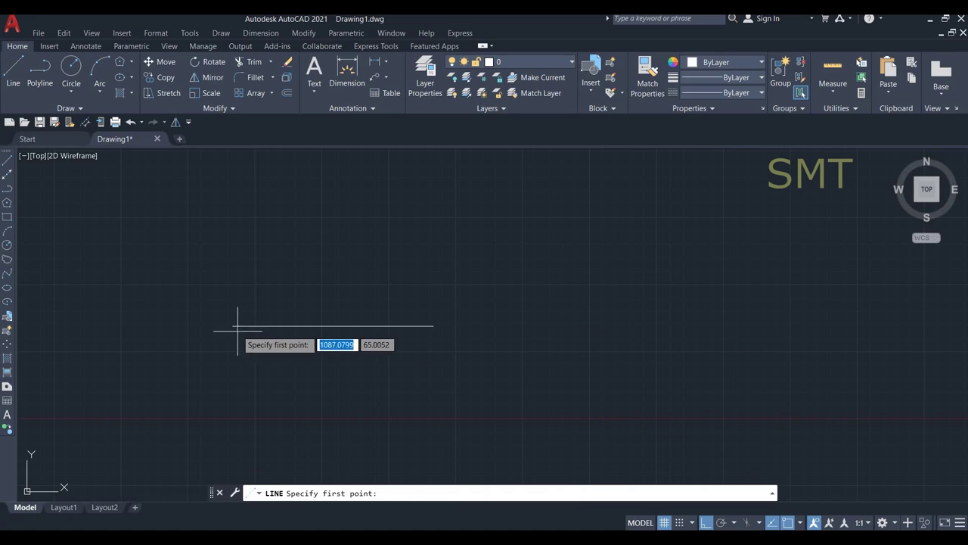
{"action": "left_click", "coordinate": [232, 325]}
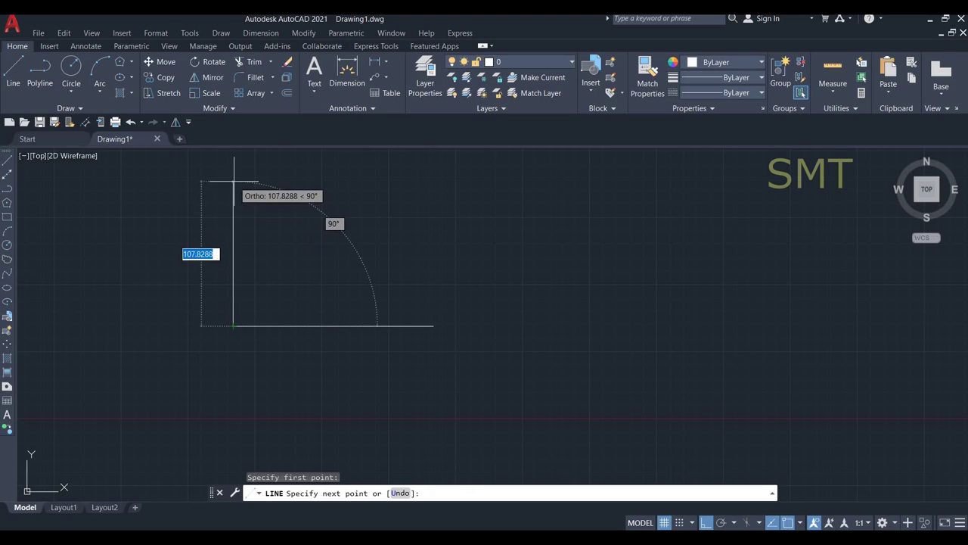
{"action": "left_click", "coordinate": [232, 181]}
{"action": "right_click", "coordinate": [412, 264]}
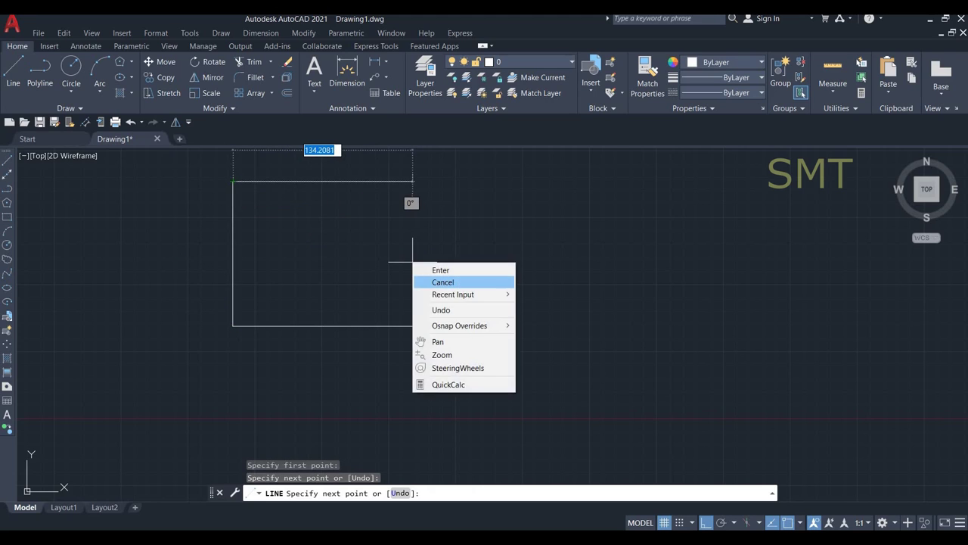
{"action": "left_click", "coordinate": [457, 282]}
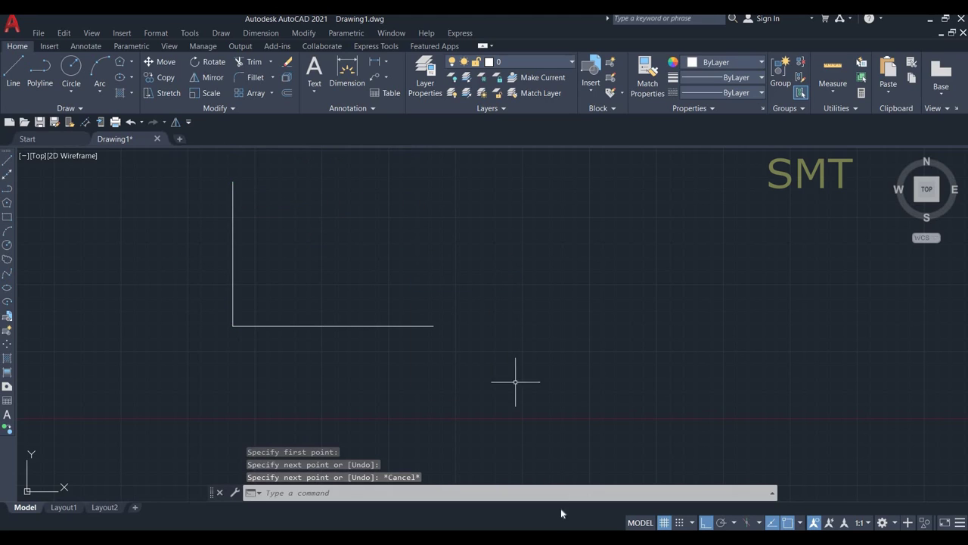
{"action": "left_click", "coordinate": [327, 493]}
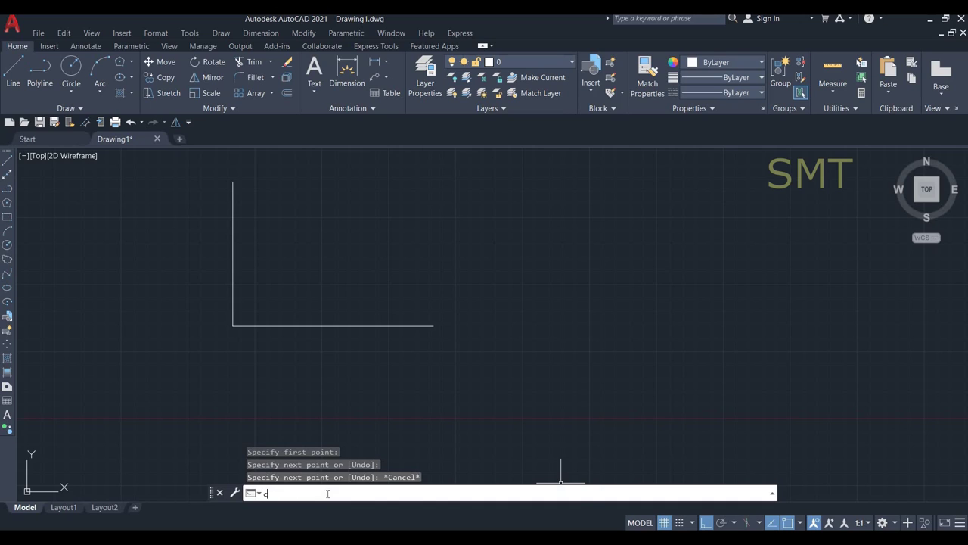
{"action": "key", "text": "Return"}
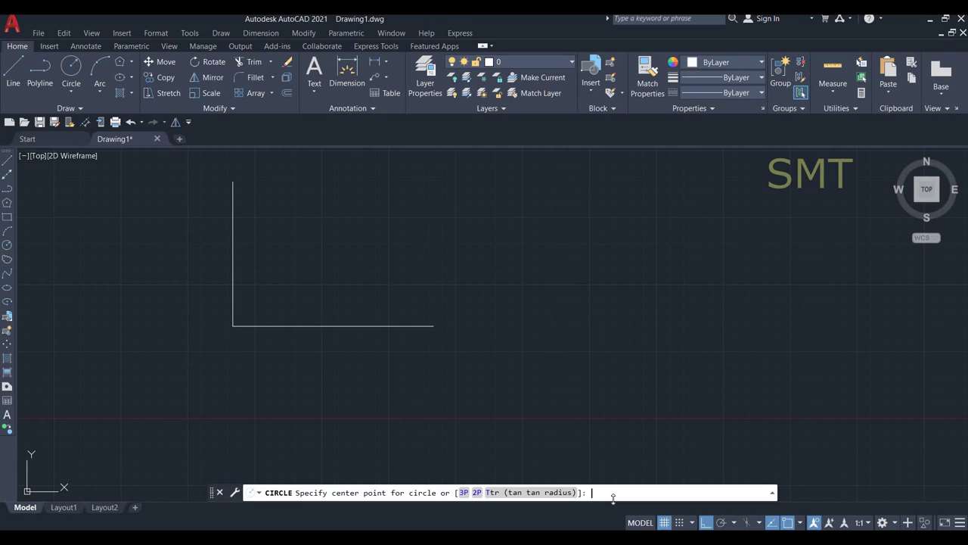
{"action": "type", "text": "3p"}
{"action": "key", "text": "Return"}
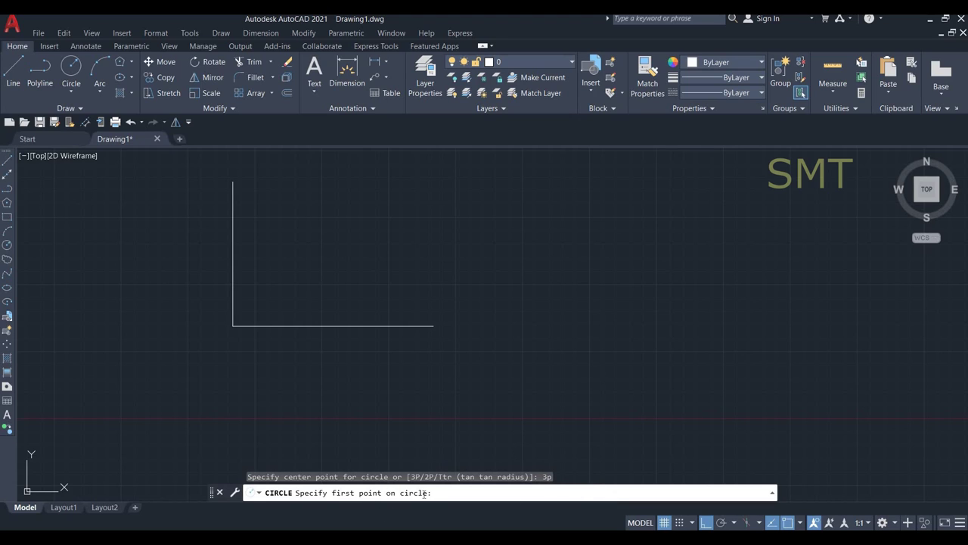
{"action": "left_click", "coordinate": [233, 182]}
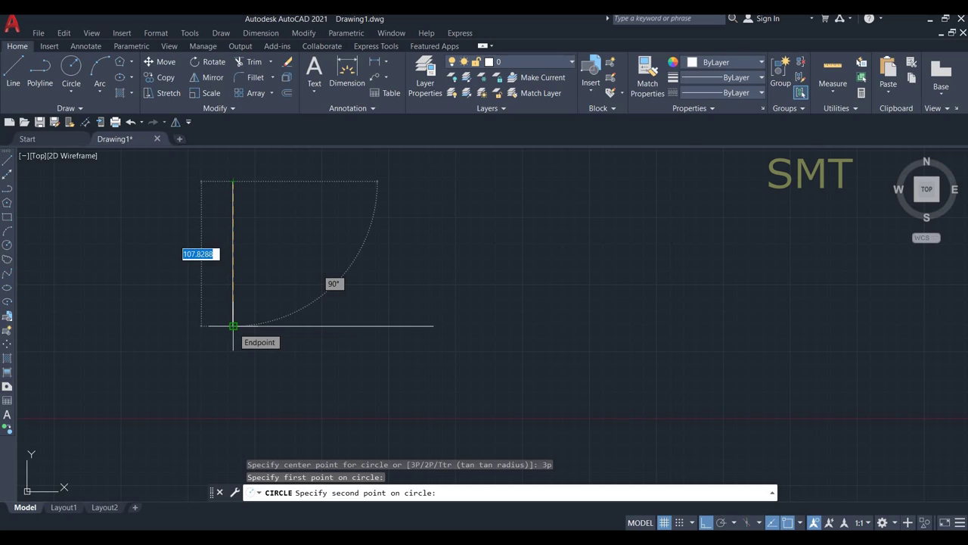
{"action": "left_click", "coordinate": [233, 325]}
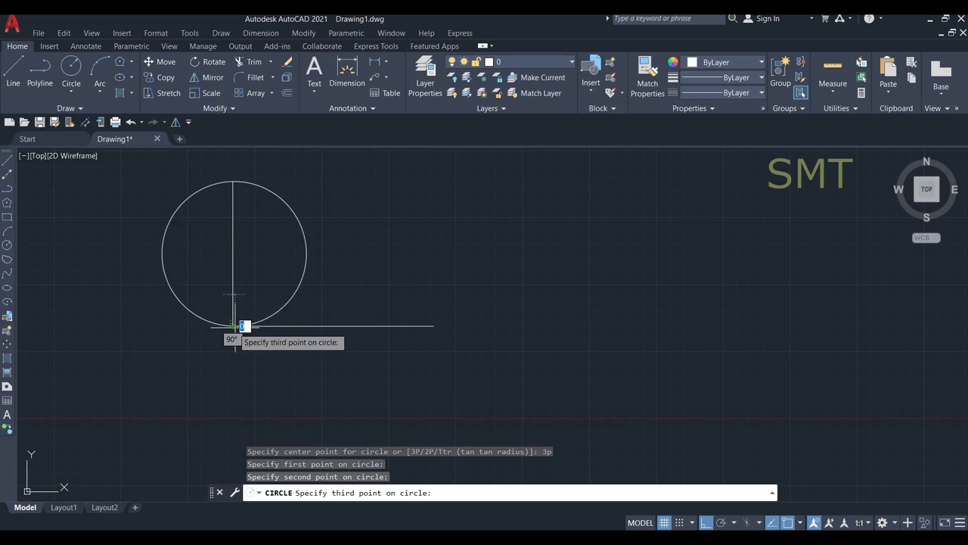
{"action": "left_click", "coordinate": [433, 326]}
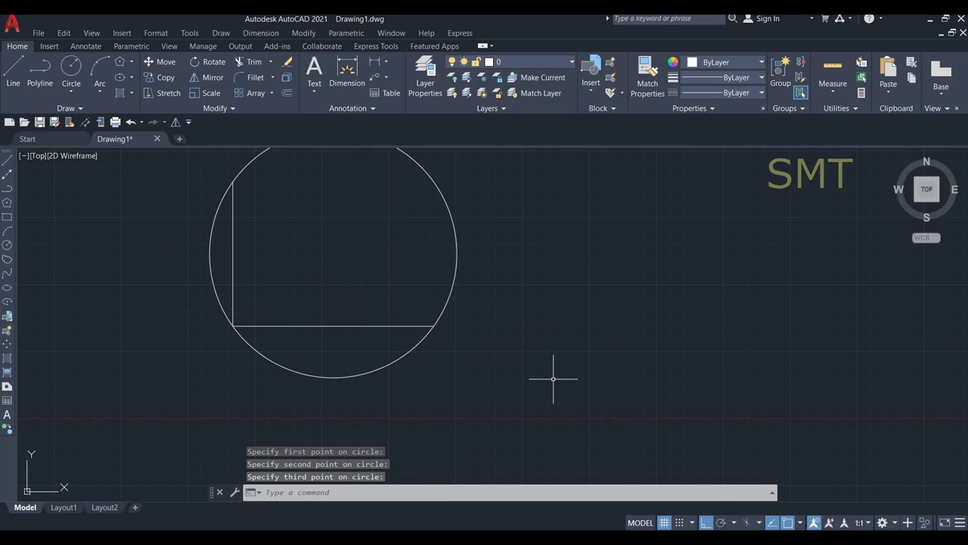
{"action": "left_click", "coordinate": [341, 496]}
{"action": "left_click", "coordinate": [455, 230]}
{"action": "left_click", "coordinate": [453, 231]}
{"action": "key", "text": "Delete"}
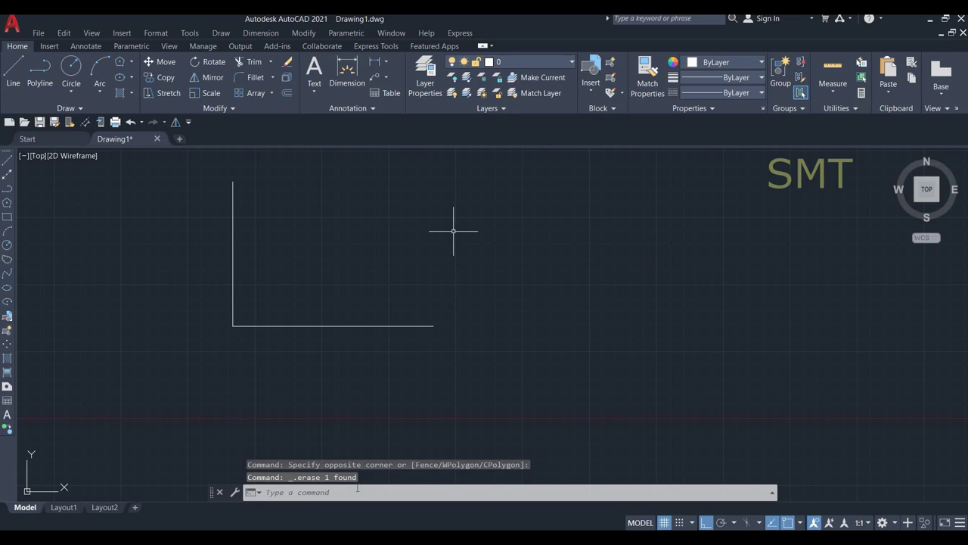
{"action": "left_click", "coordinate": [352, 496]}
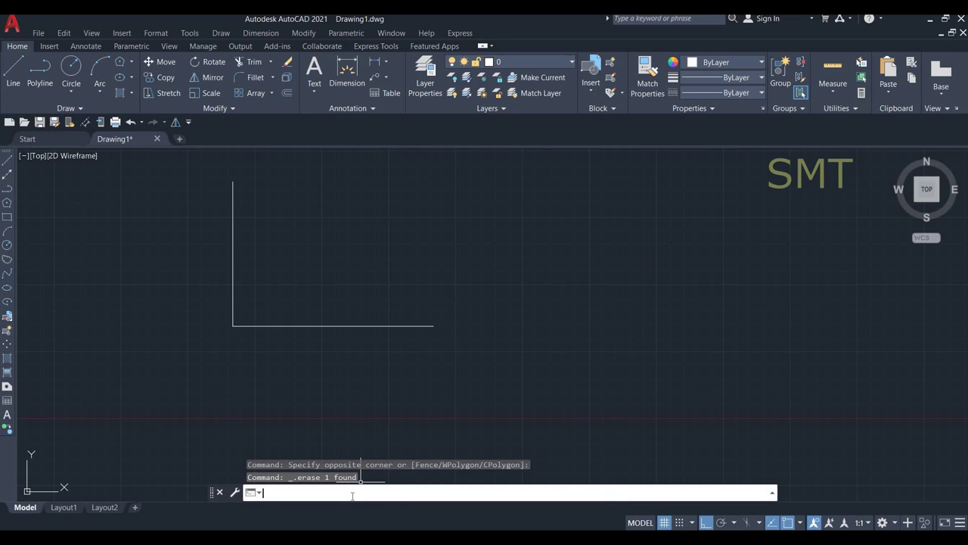
{"action": "type", "text": "c"}
Draw a 2P circle whose diameter runs between the horizontal line's left and right ends
{"action": "key", "text": "Return"}
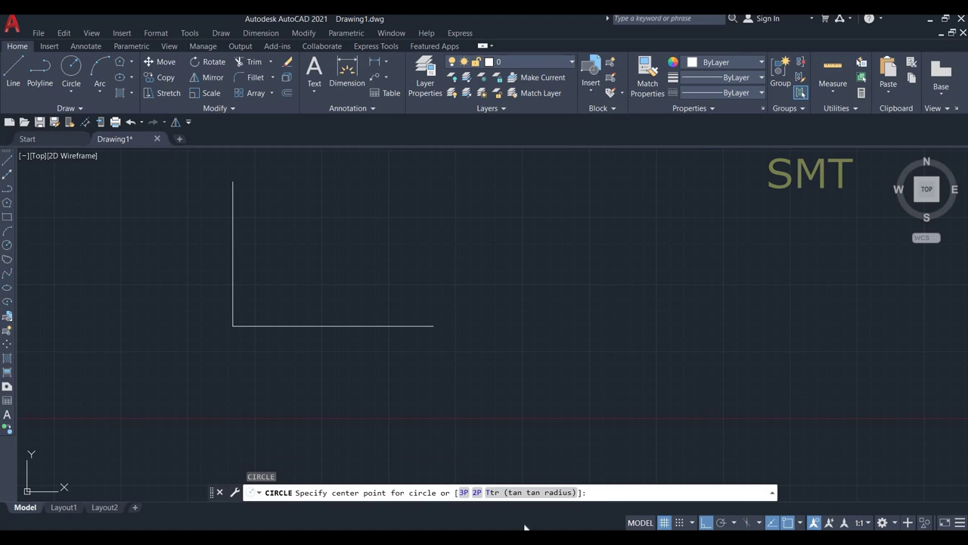
{"action": "type", "text": "2p"}
{"action": "key", "text": "Return"}
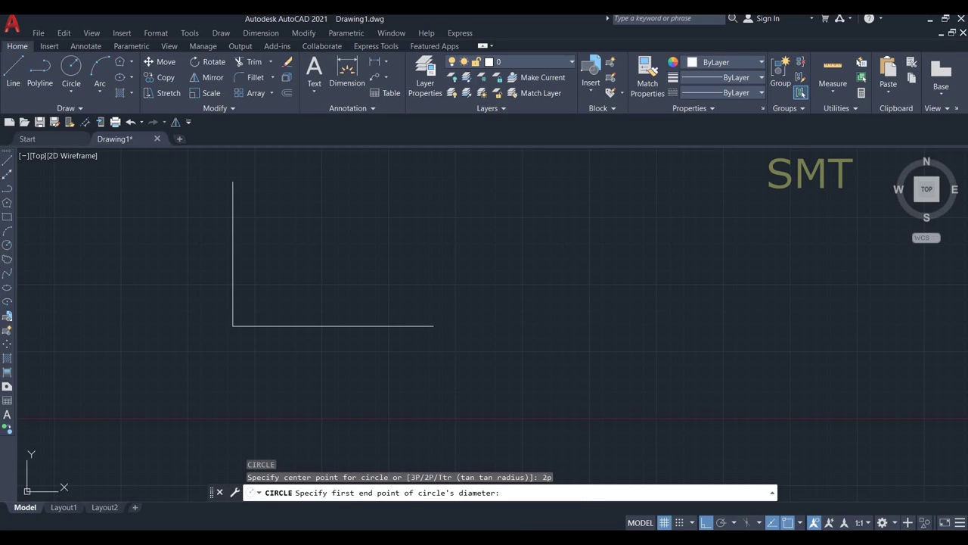
{"action": "left_click", "coordinate": [237, 326]}
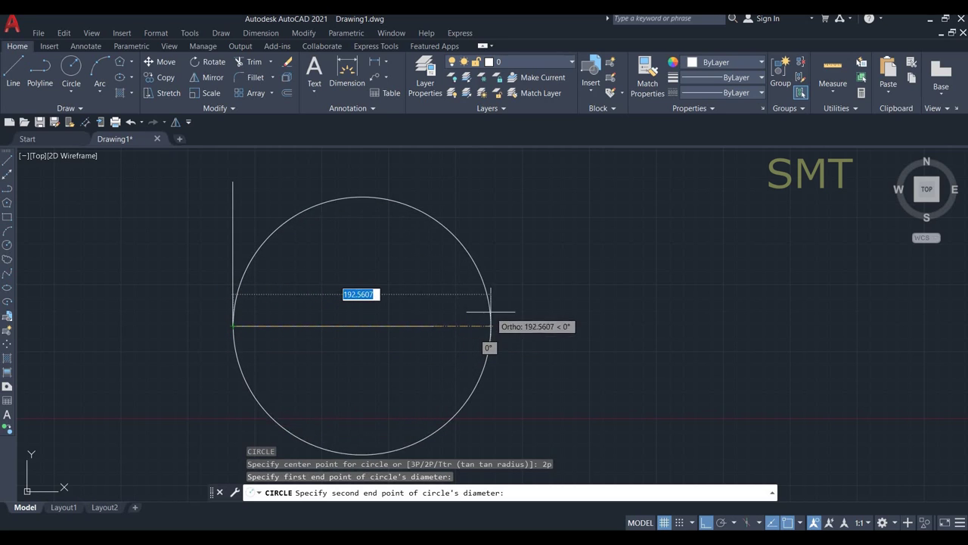
{"action": "left_click", "coordinate": [433, 326]}
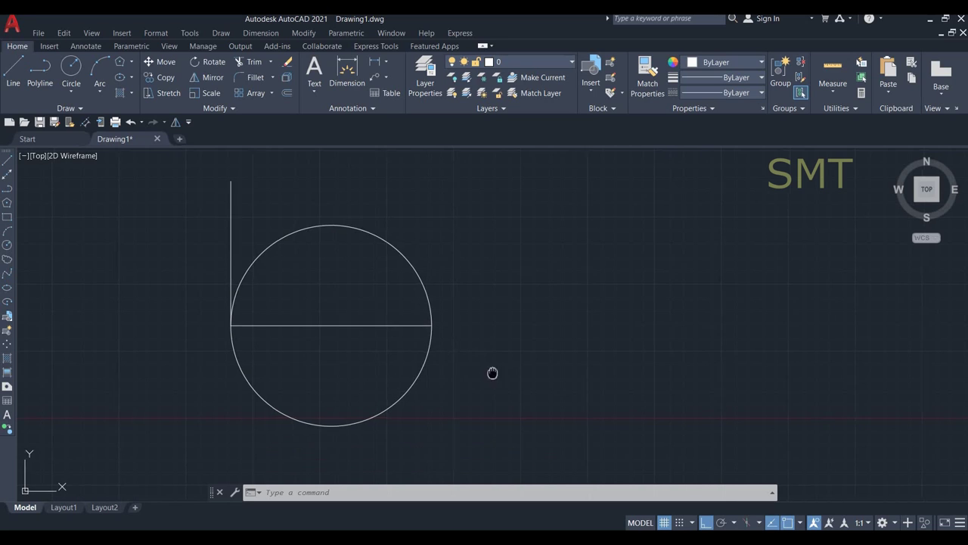
{"action": "middle_click_drag", "start_coordinate": [493, 371], "coordinate": [446, 314]}
Start the CIRCLE command again from the command line
{"action": "left_click", "coordinate": [322, 492]}
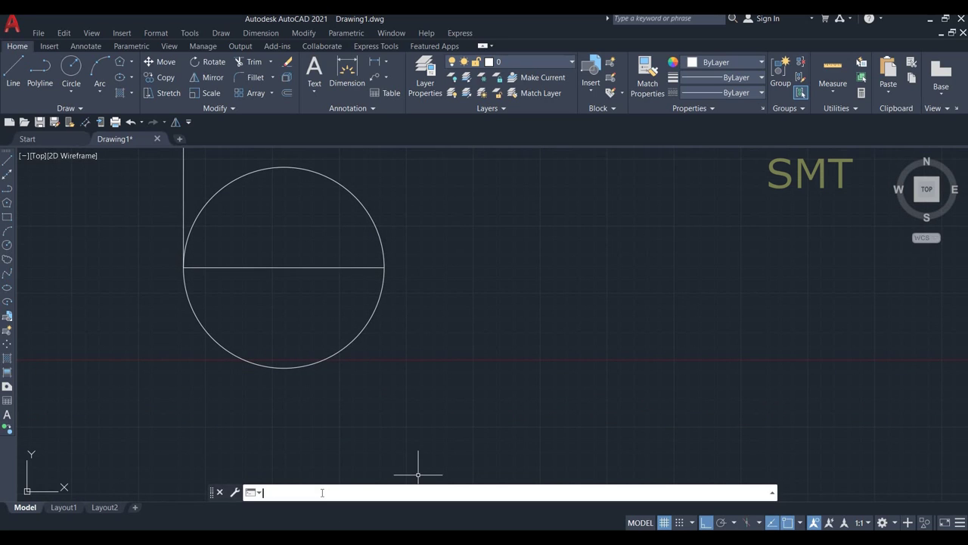
{"action": "type", "text": "c"}
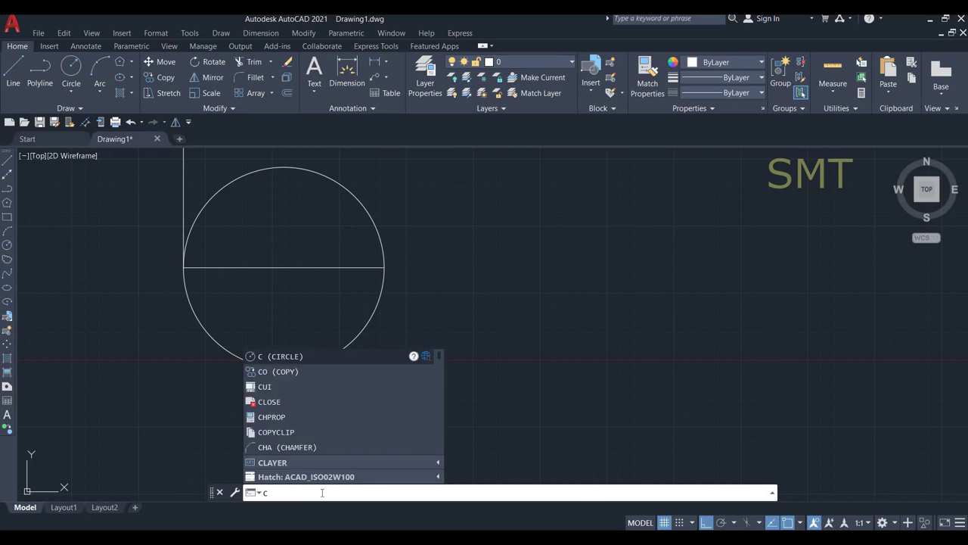
{"action": "key", "text": "Return"}
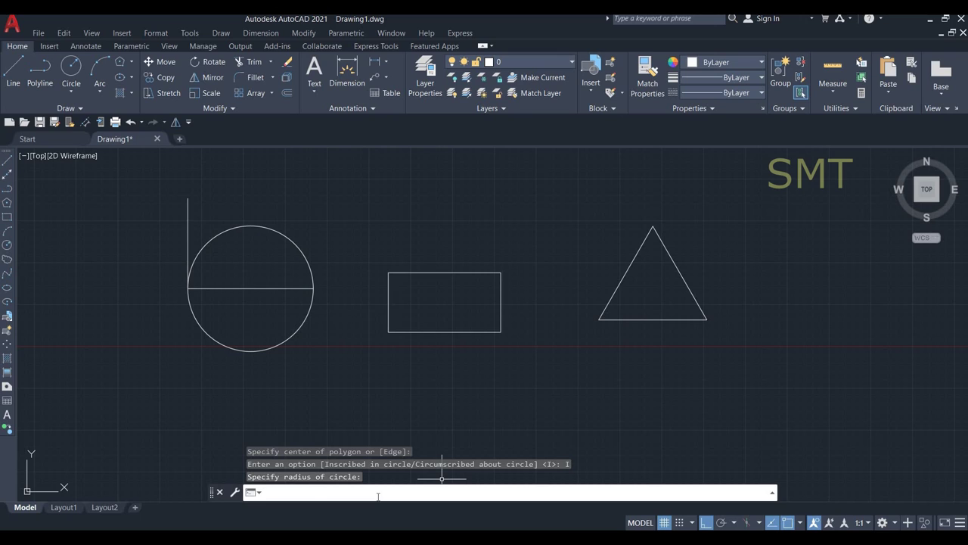
{"action": "key", "text": "Return"}
{"action": "type", "text": "t"}
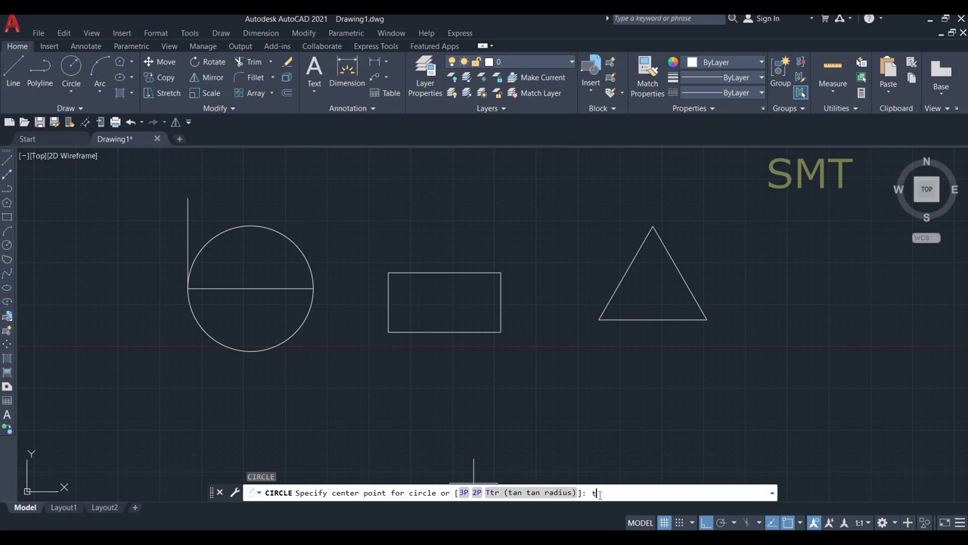
Draw a radius-10 Ttr circle tangent to the rectangle's top and left edges
{"action": "key", "text": "Return"}
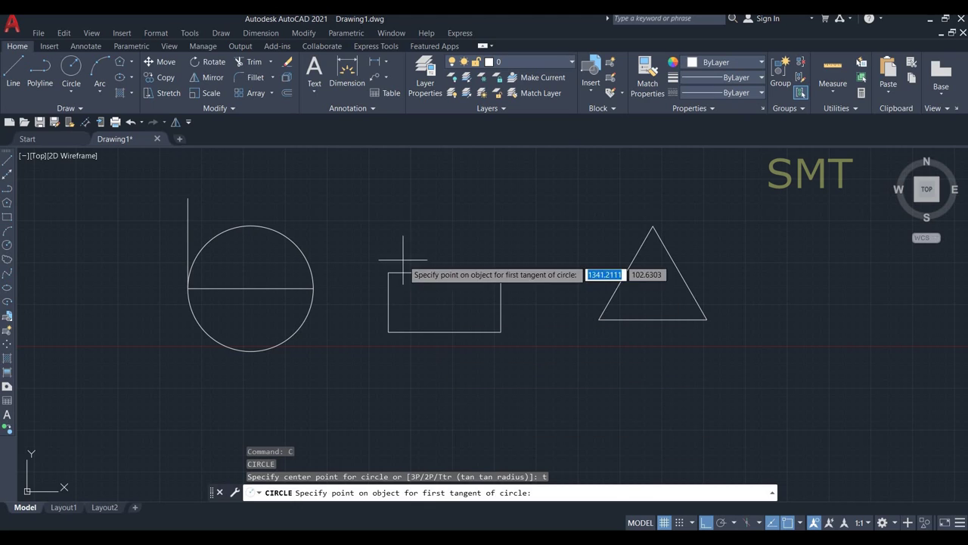
{"action": "scroll", "coordinate": [400, 266], "scroll_direction": "up", "scroll_amount": 4}
{"action": "left_click", "coordinate": [460, 291]}
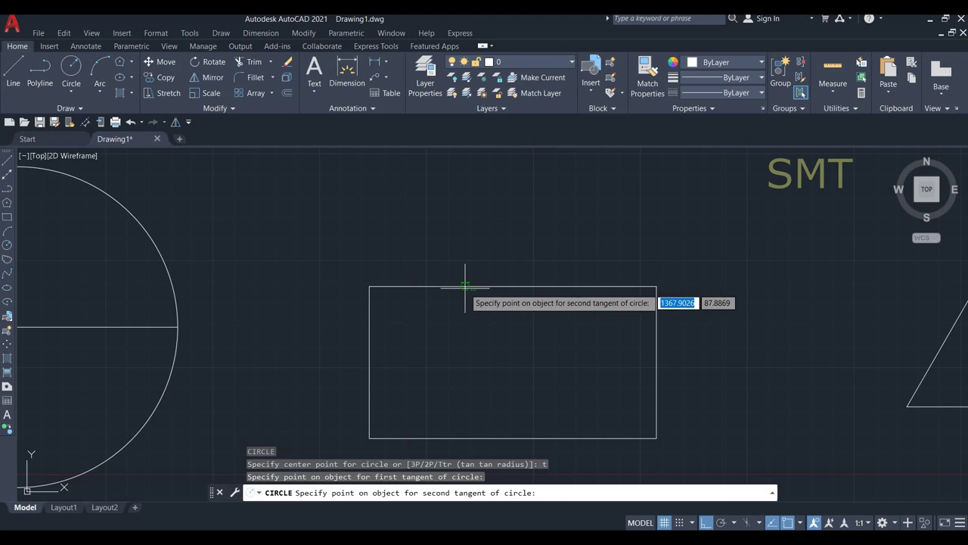
{"action": "left_click", "coordinate": [371, 358]}
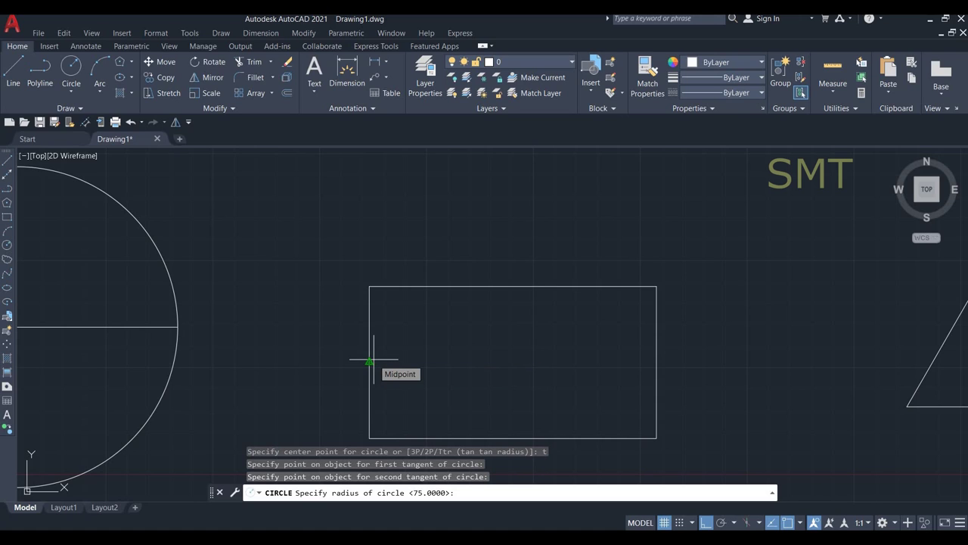
{"action": "type", "text": "10"}
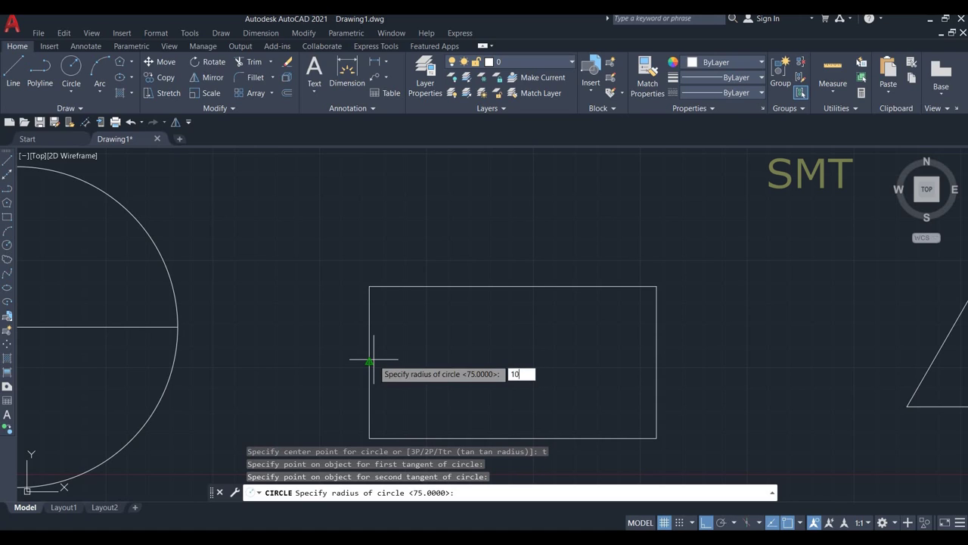
{"action": "key", "text": "Return"}
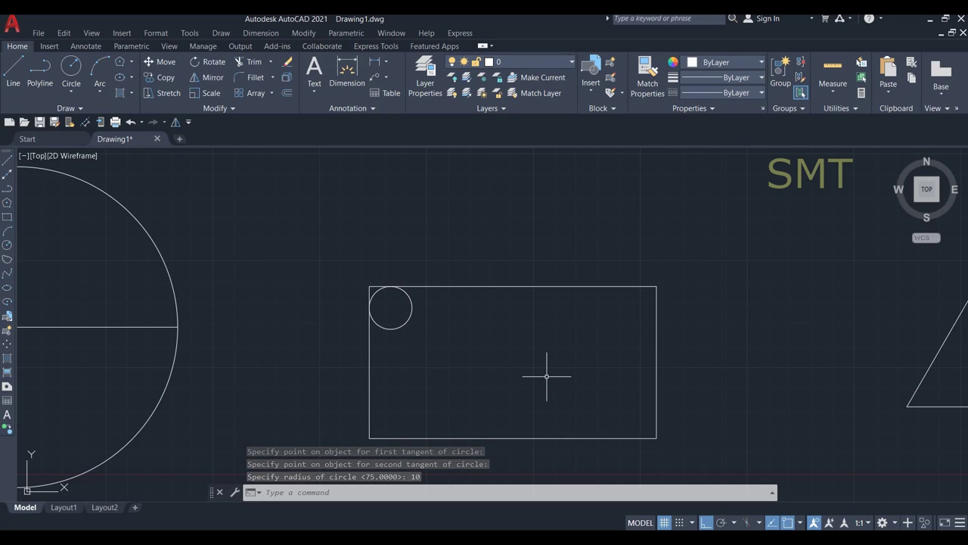
Draw a radius-25 Ttr circle tangent to the rectangle's top and right edges
{"action": "type", "text": "c"}
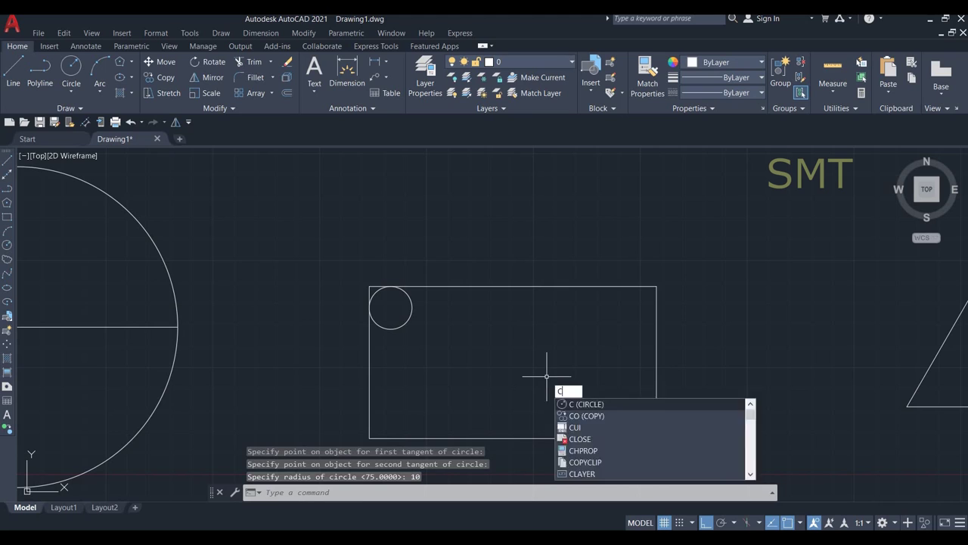
{"action": "key", "text": "Return"}
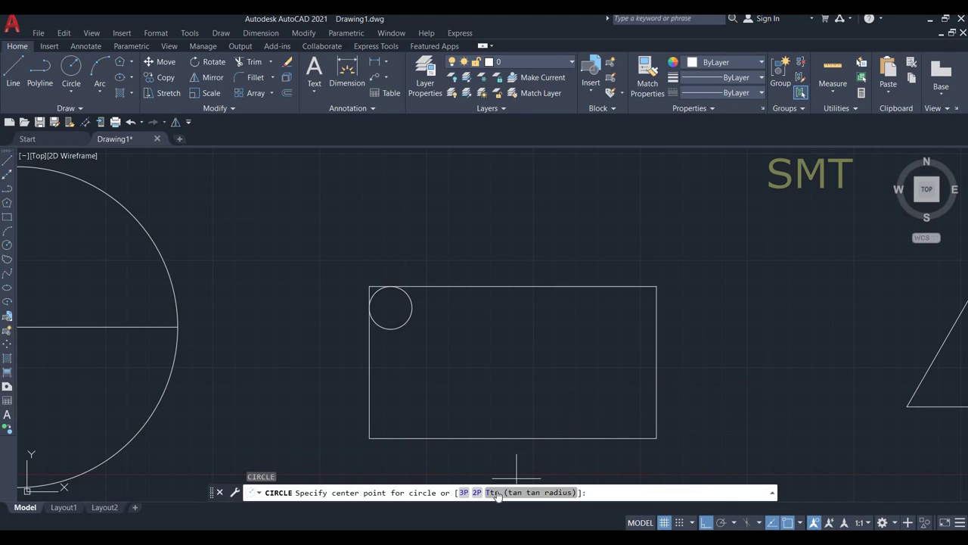
{"action": "type", "text": "t"}
{"action": "key", "text": "Return"}
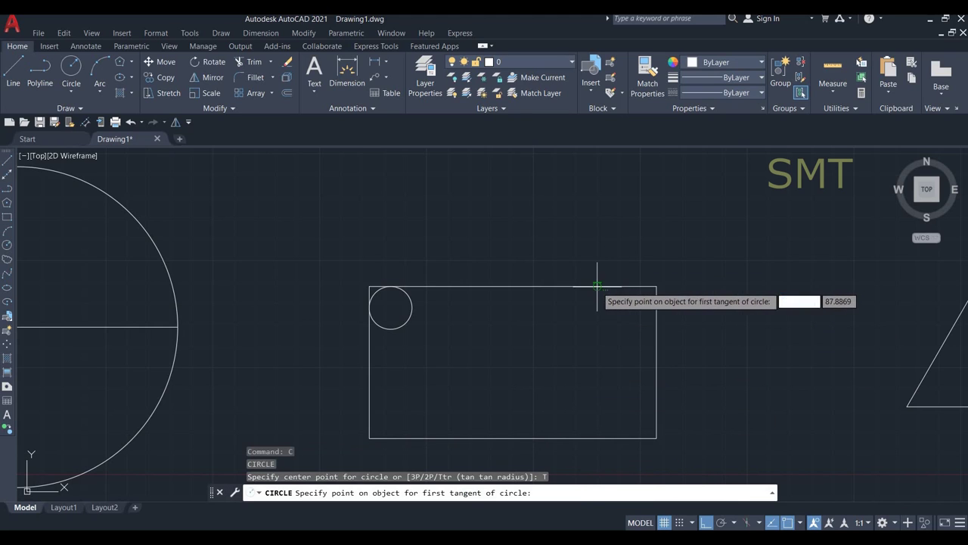
{"action": "left_click", "coordinate": [596, 286]}
{"action": "left_click", "coordinate": [656, 338]}
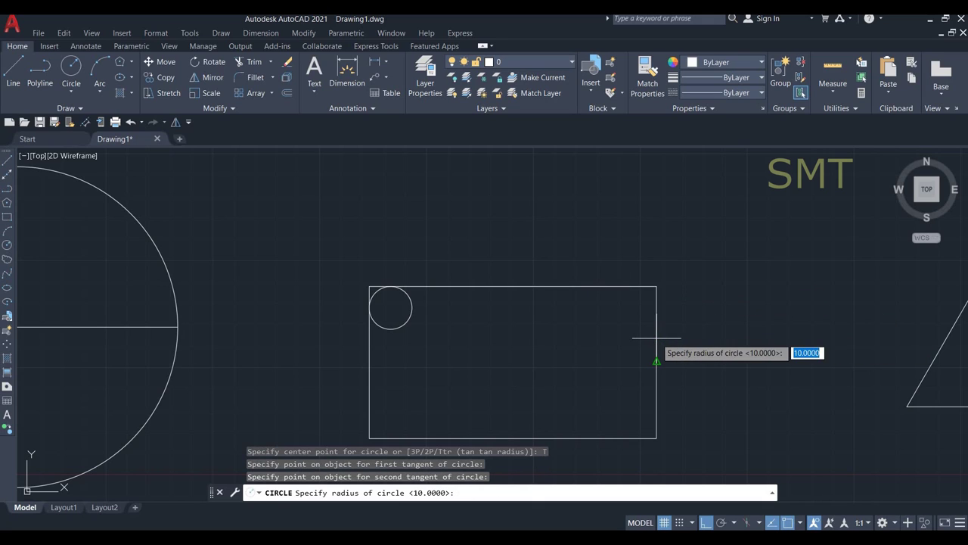
{"action": "type", "text": "25"}
{"action": "key", "text": "Return"}
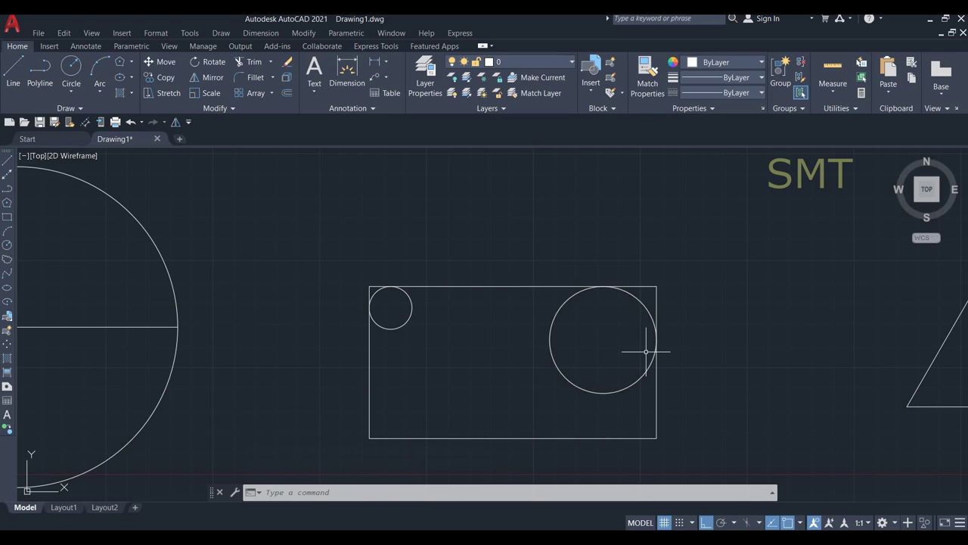
{"action": "scroll", "coordinate": [408, 321], "scroll_direction": "down", "scroll_amount": 3}
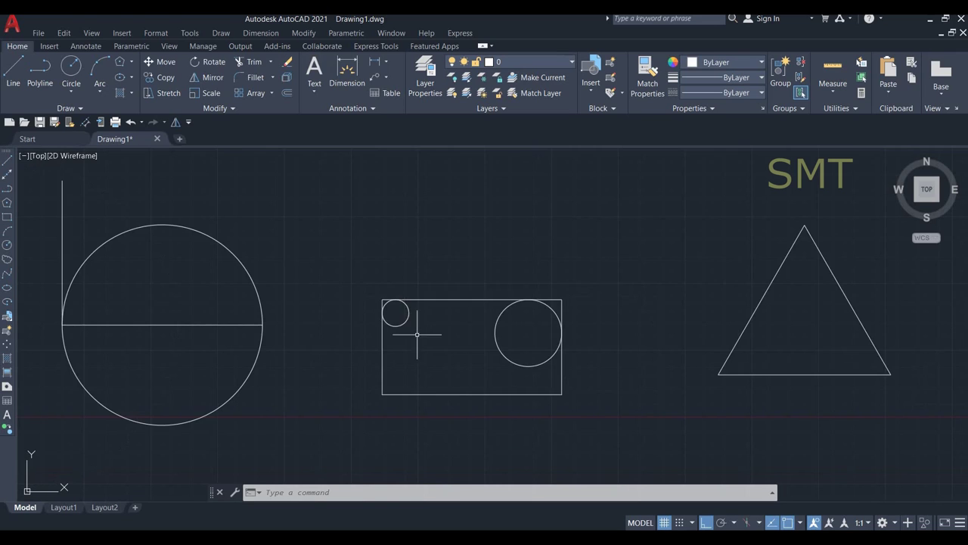
{"action": "scroll", "coordinate": [531, 335], "scroll_direction": "up", "scroll_amount": 1}
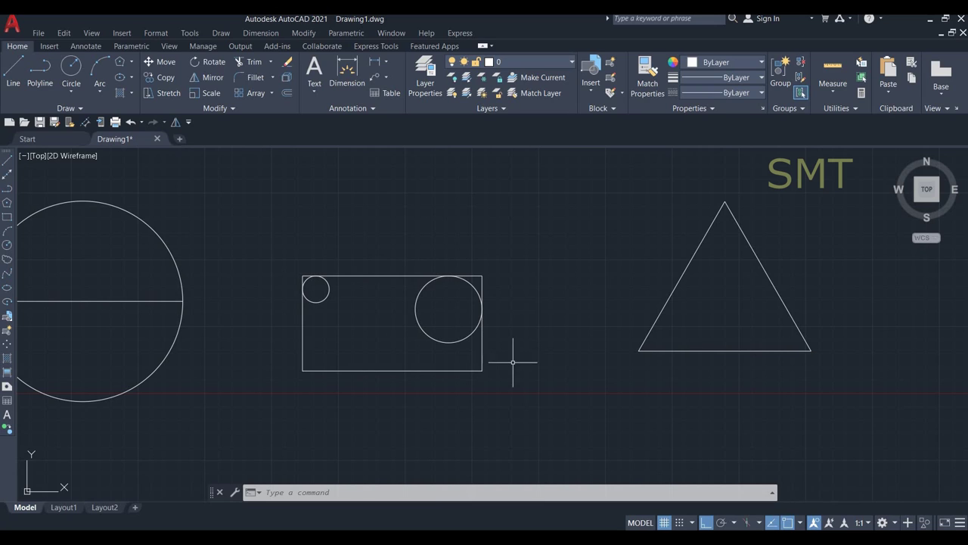
{"action": "left_click", "coordinate": [436, 496]}
{"action": "left_click", "coordinate": [339, 491]}
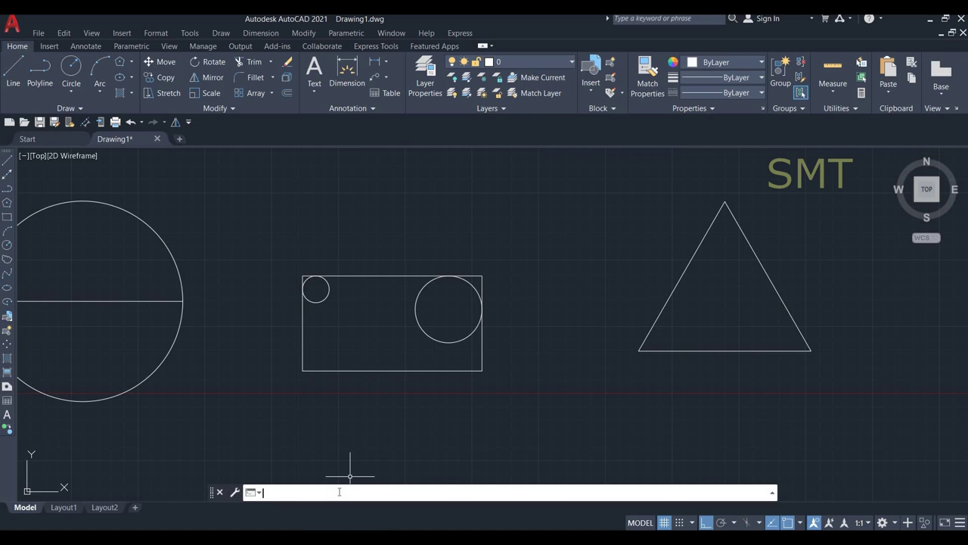
{"action": "type", "text": "c"}
{"action": "key", "text": "Return"}
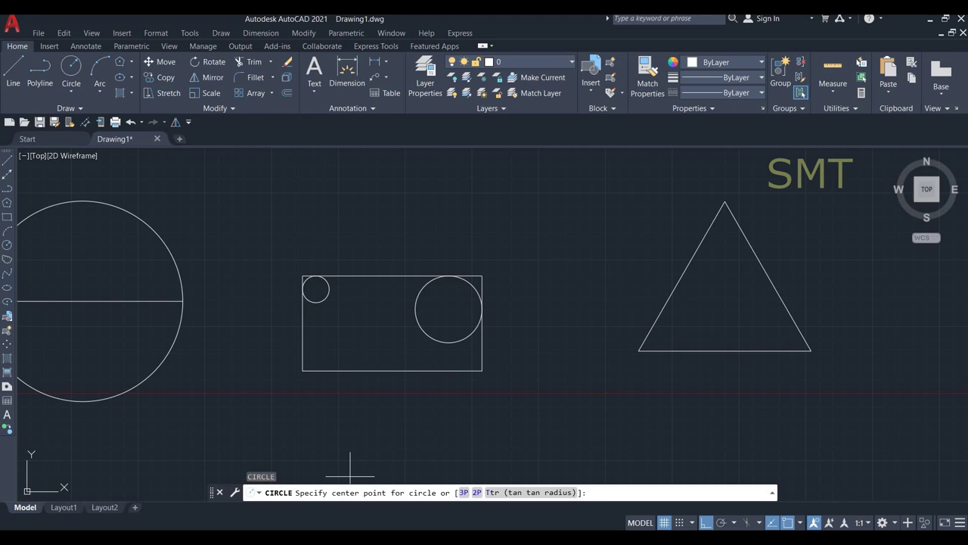
{"action": "right_click", "coordinate": [394, 225]}
{"action": "left_click", "coordinate": [408, 234]}
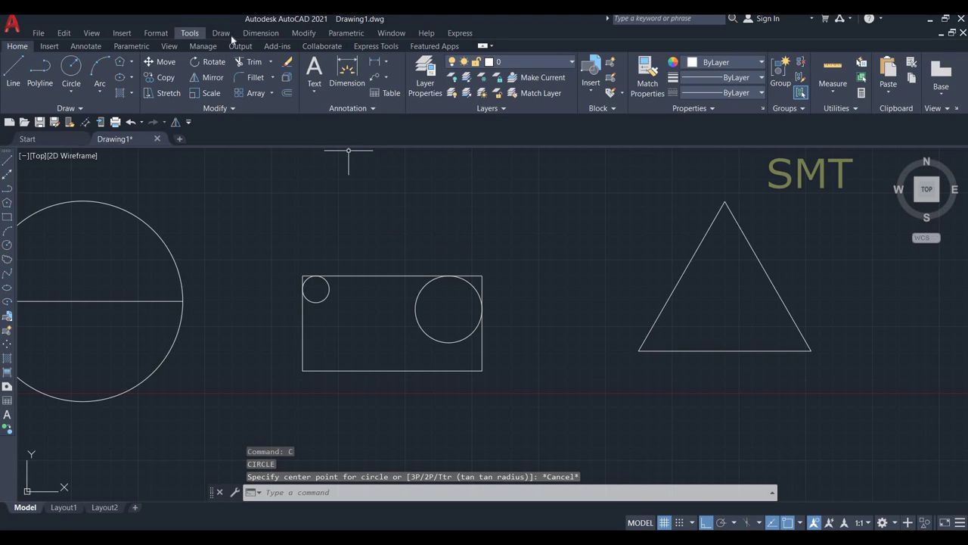
Inscribe a Tan, Tan, Tan circle touching the triangle's left side, base and right side
{"action": "left_click", "coordinate": [228, 34]}
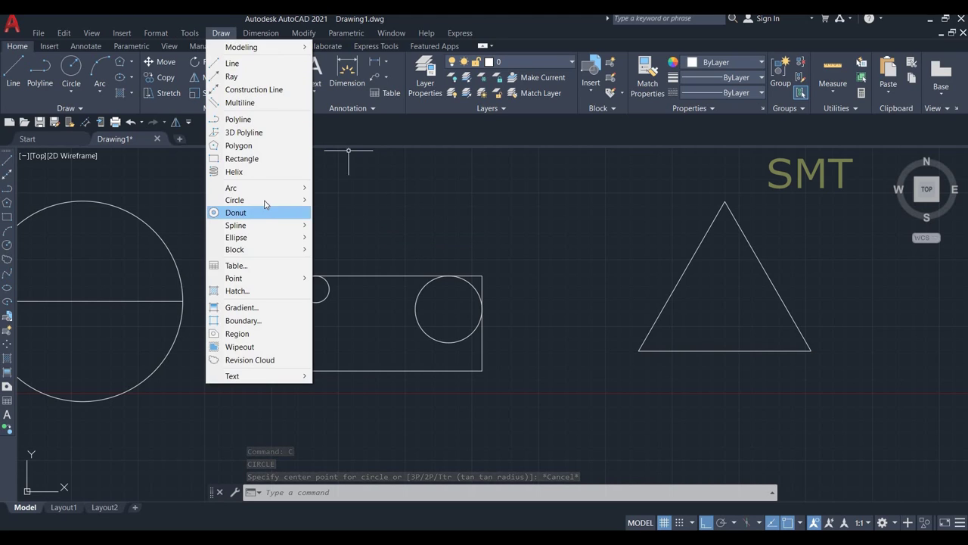
{"action": "mouse_move", "coordinate": [234, 200]}
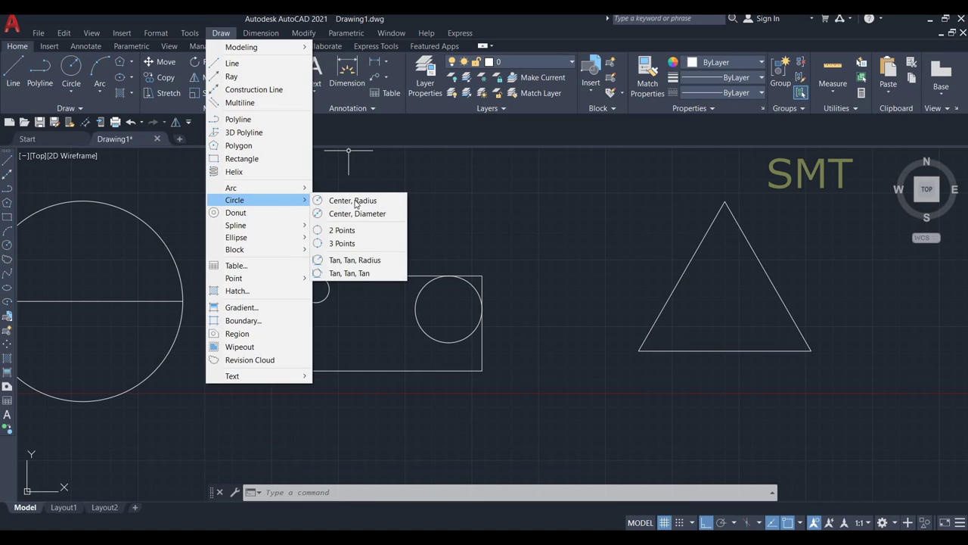
{"action": "left_click", "coordinate": [355, 273]}
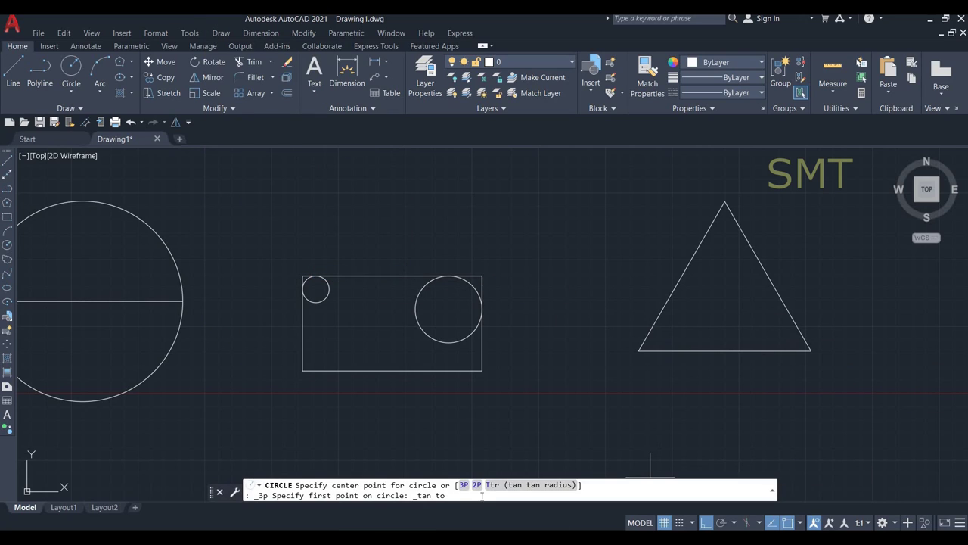
{"action": "left_click", "coordinate": [682, 277]}
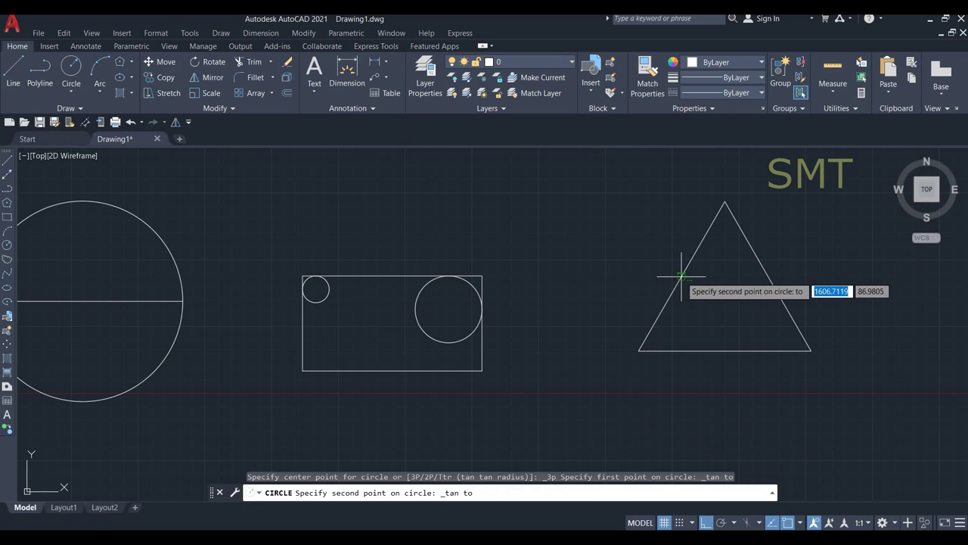
{"action": "left_click", "coordinate": [725, 349]}
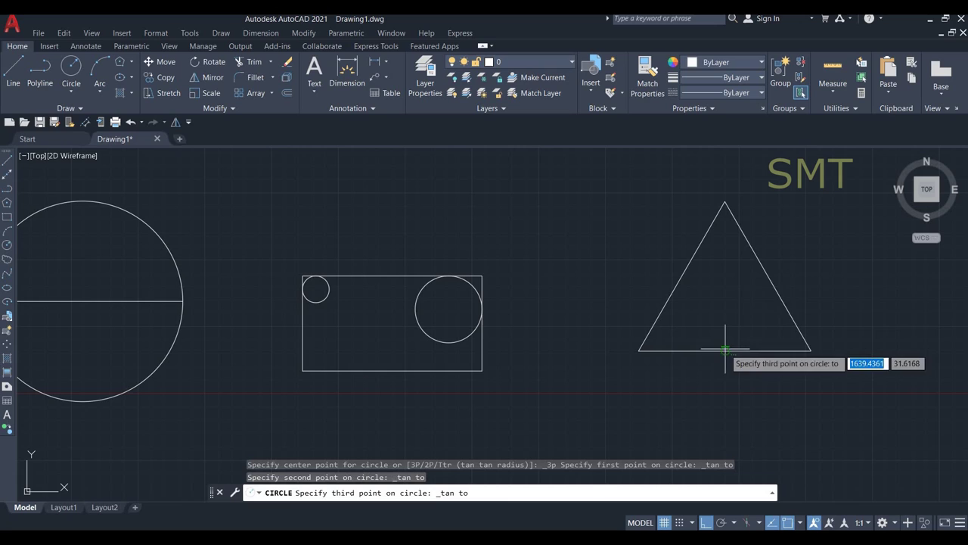
{"action": "left_click", "coordinate": [761, 274]}
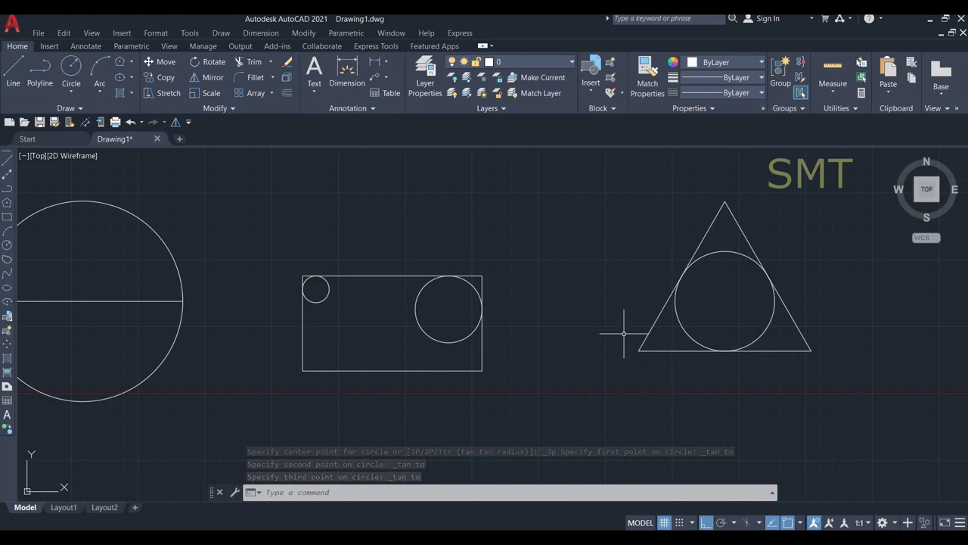
{"action": "scroll", "coordinate": [581, 284], "scroll_direction": "down", "scroll_amount": 2}
{"action": "scroll", "coordinate": [580, 284], "scroll_direction": "down", "scroll_amount": 2}
Start a centre-radius circle and place its centre above-right of the triangle
{"action": "middle_click_drag", "start_coordinate": [588, 281], "coordinate": [573, 309]}
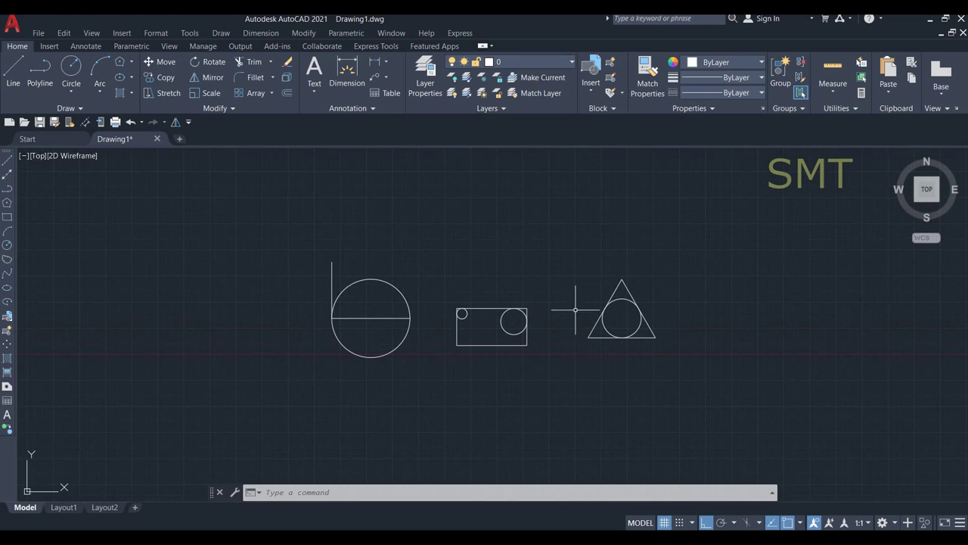
{"action": "left_click", "coordinate": [6, 246]}
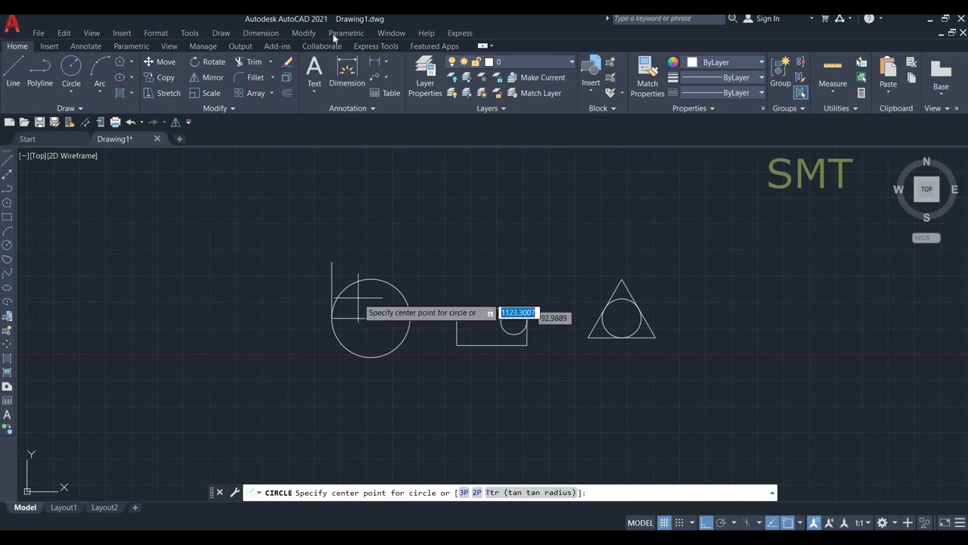
{"action": "left_click", "coordinate": [222, 34]}
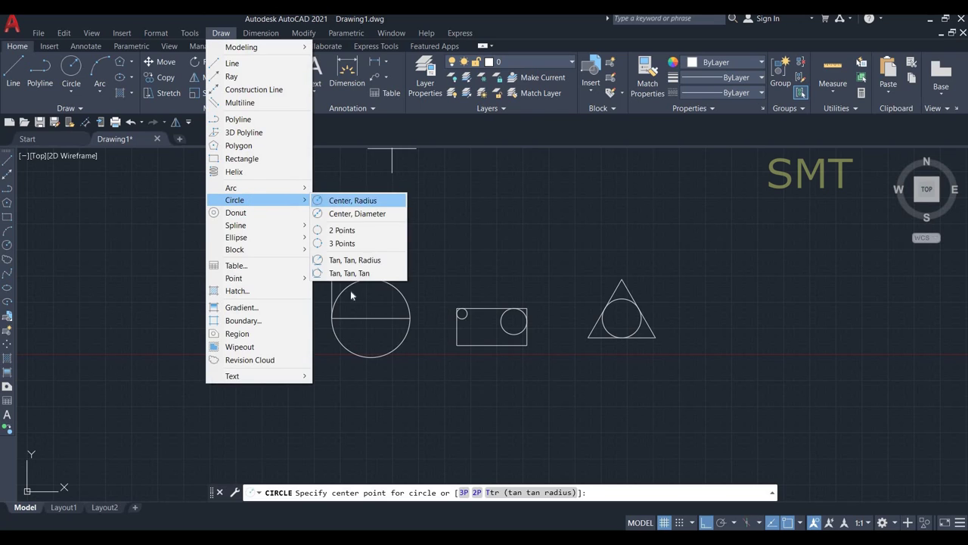
{"action": "mouse_move", "coordinate": [235, 200]}
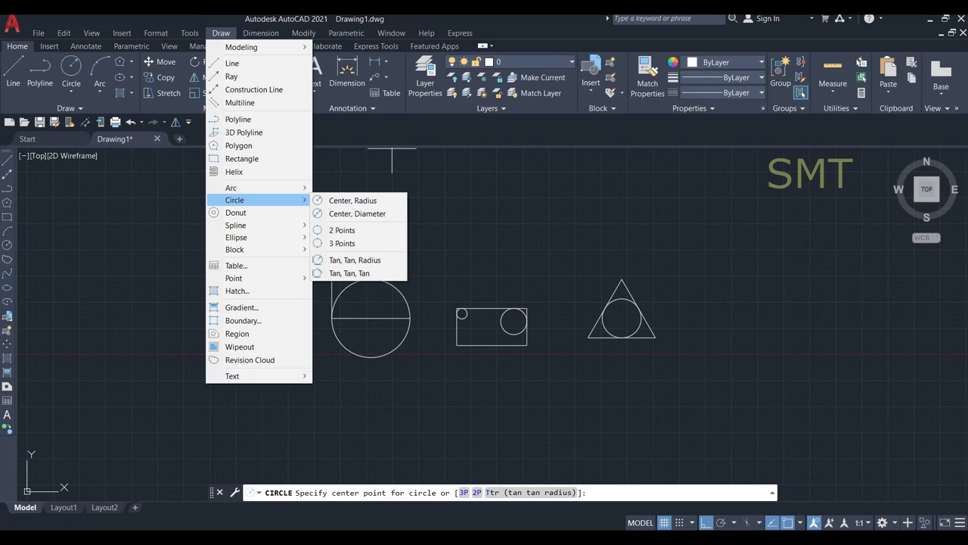
{"action": "left_click", "coordinate": [737, 247]}
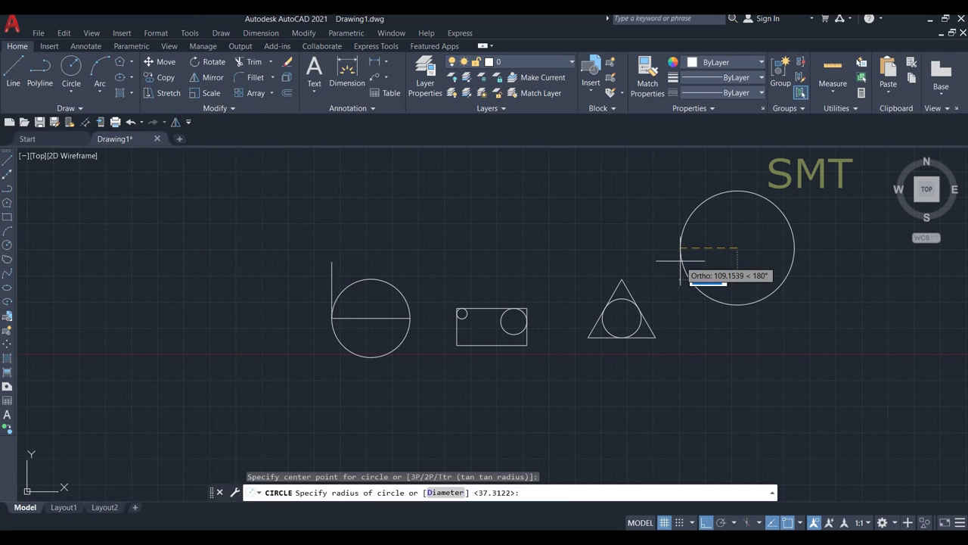